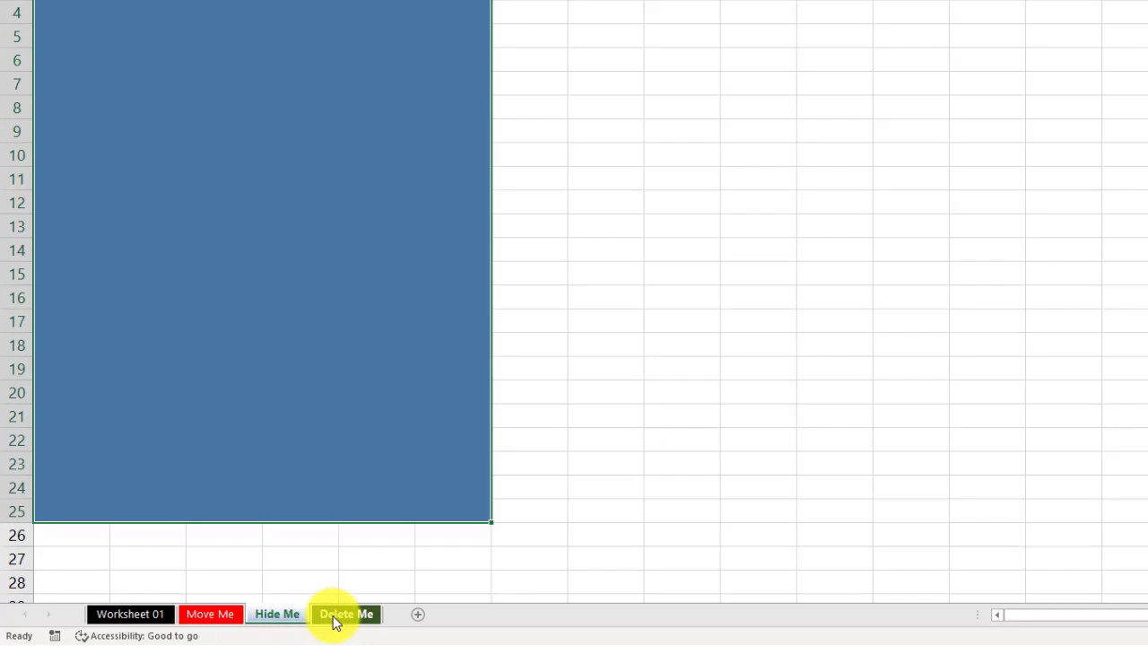
Step: Look through the Move Me, Hide Me and Delete Me worksheets of the workbook
left_click(337, 621)
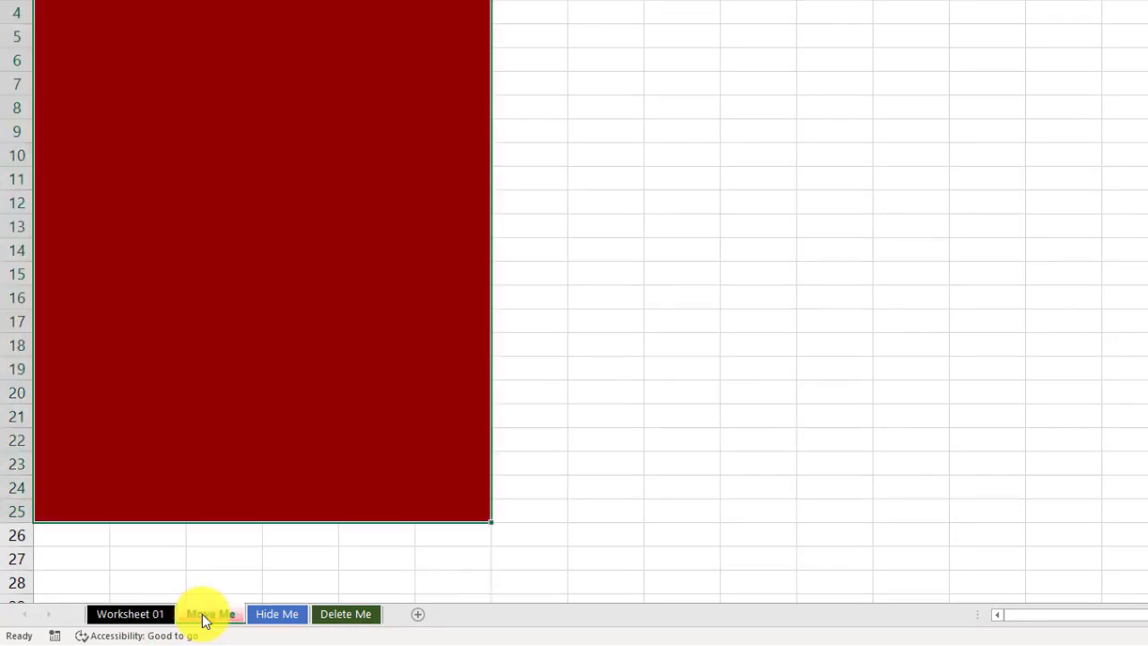
left_click(277, 616)
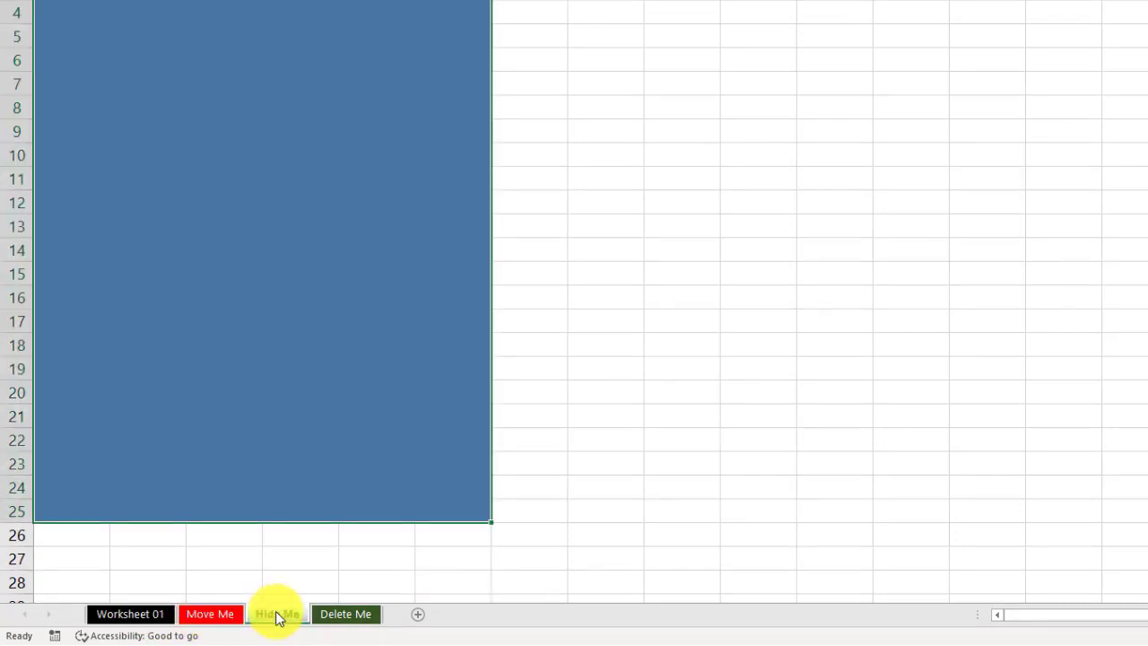
left_click(345, 617)
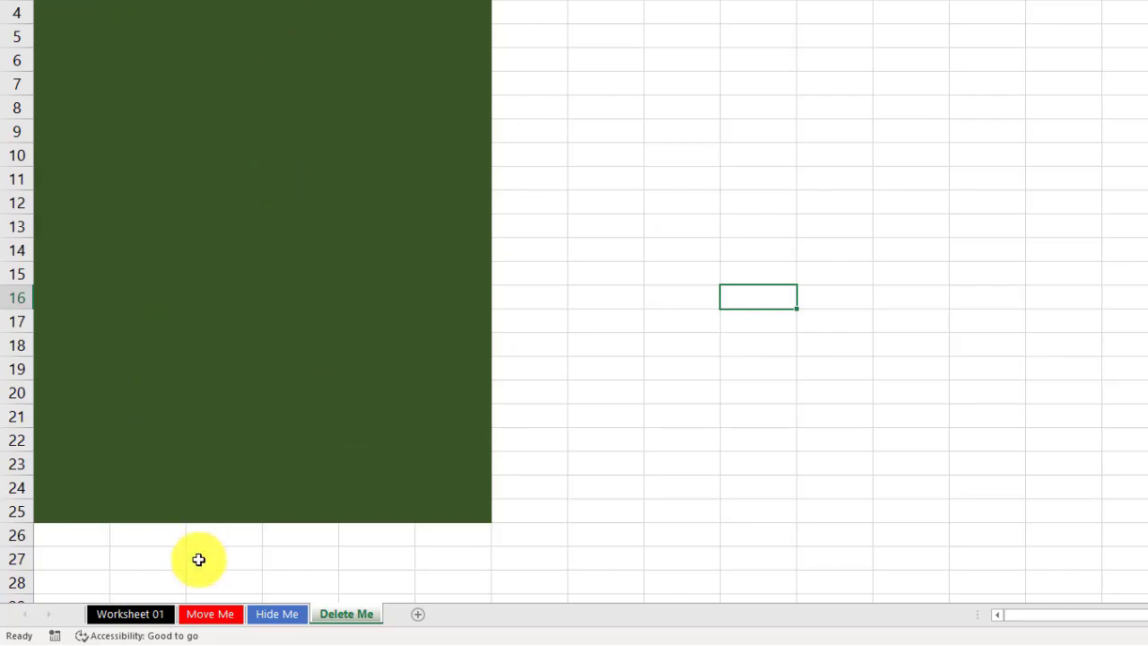
left_click(216, 617)
left_click(122, 82)
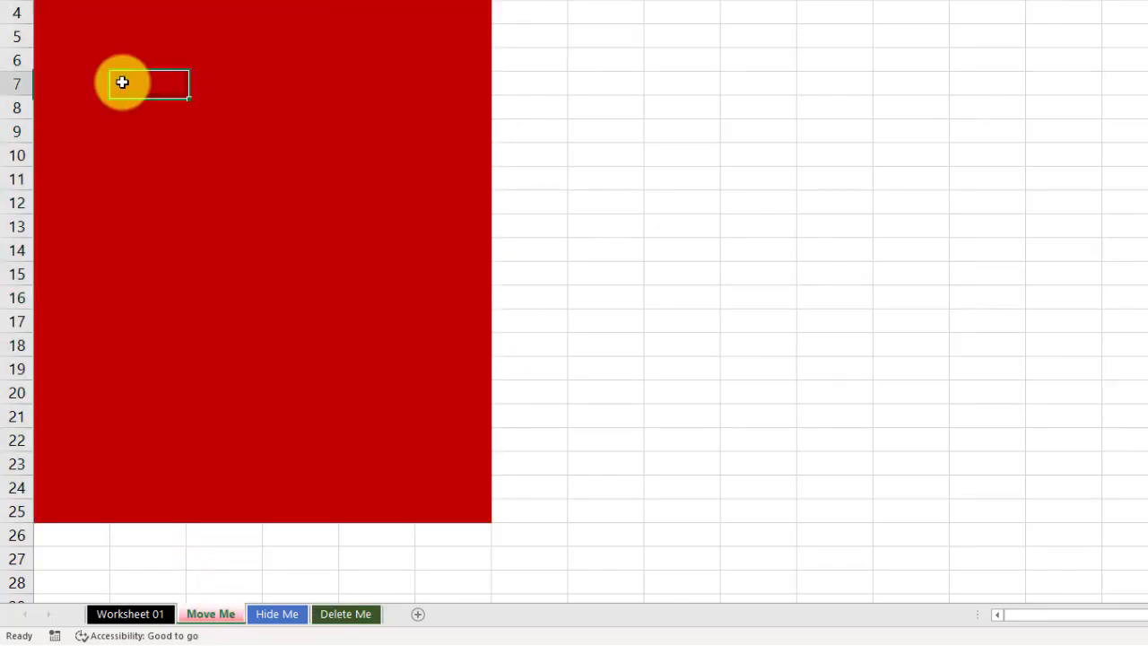
left_click(289, 619)
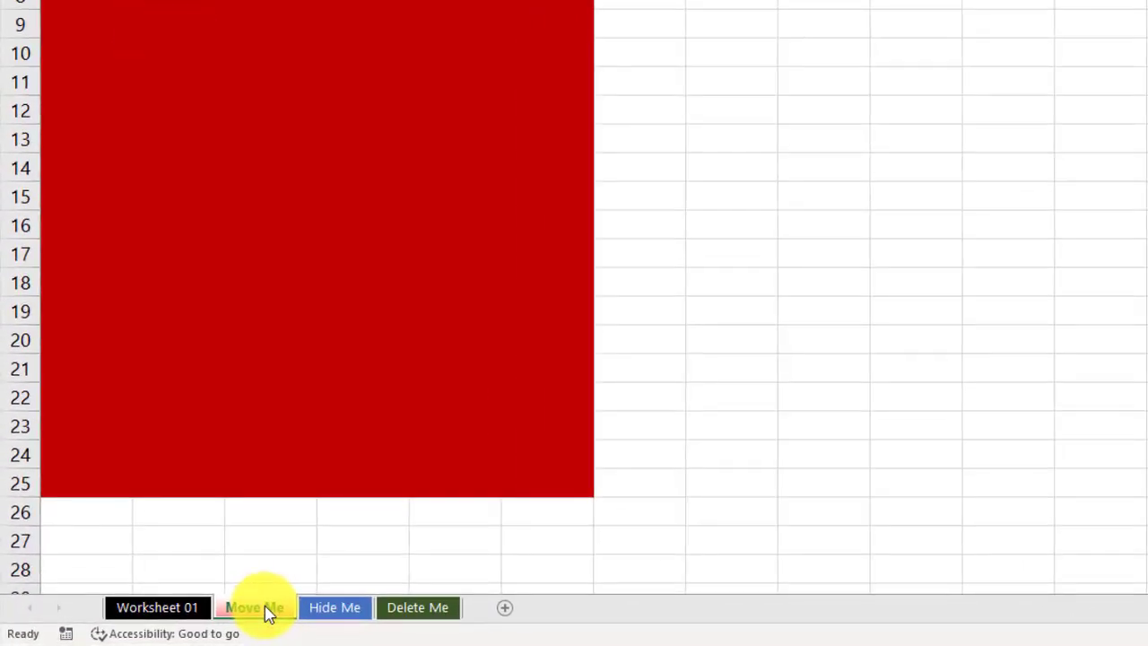
Step: Move the Move Me sheet before Delete Me with Move or Copy, and reposition it as the first sheet, ahead of Worksheet 01
right_click(269, 612)
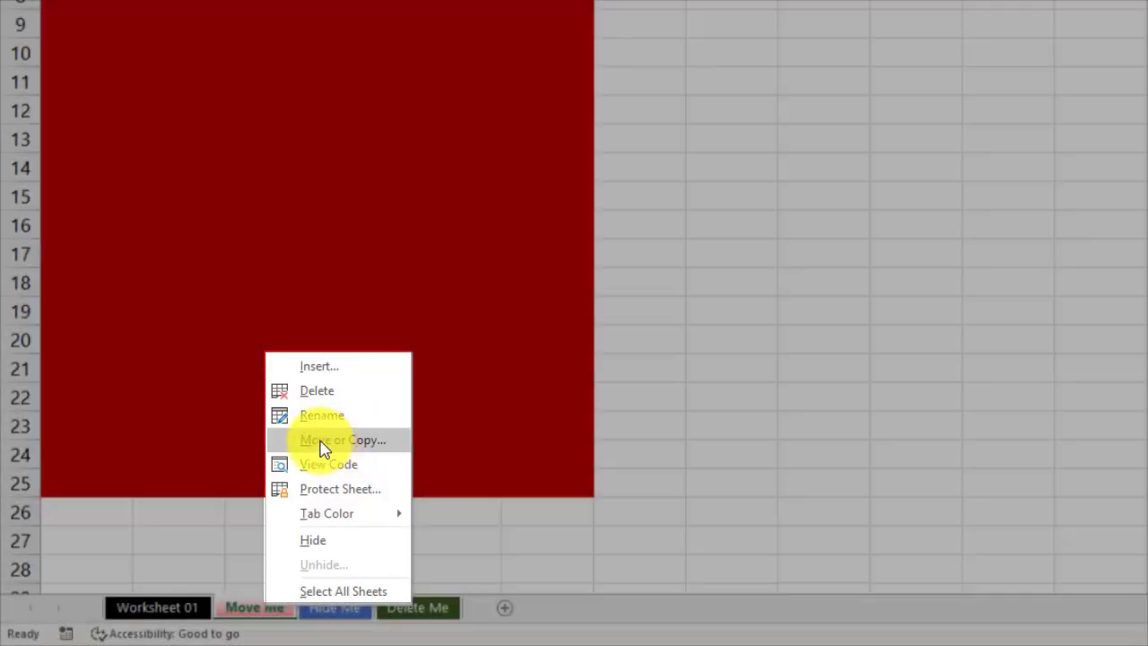
left_click(324, 442)
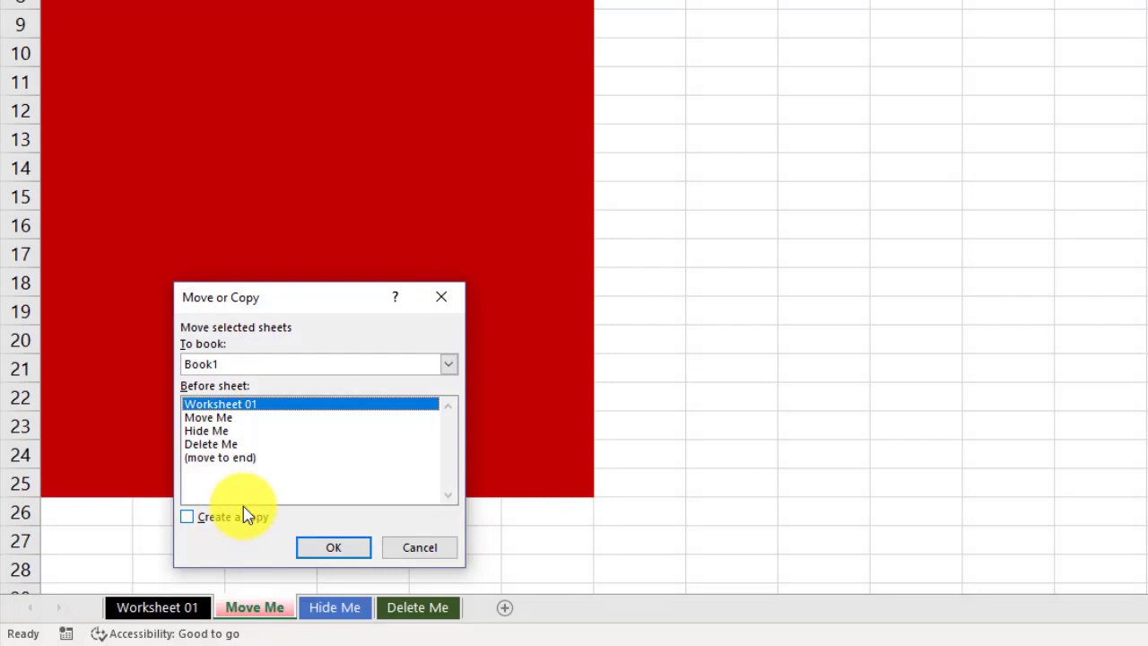
left_click(215, 444)
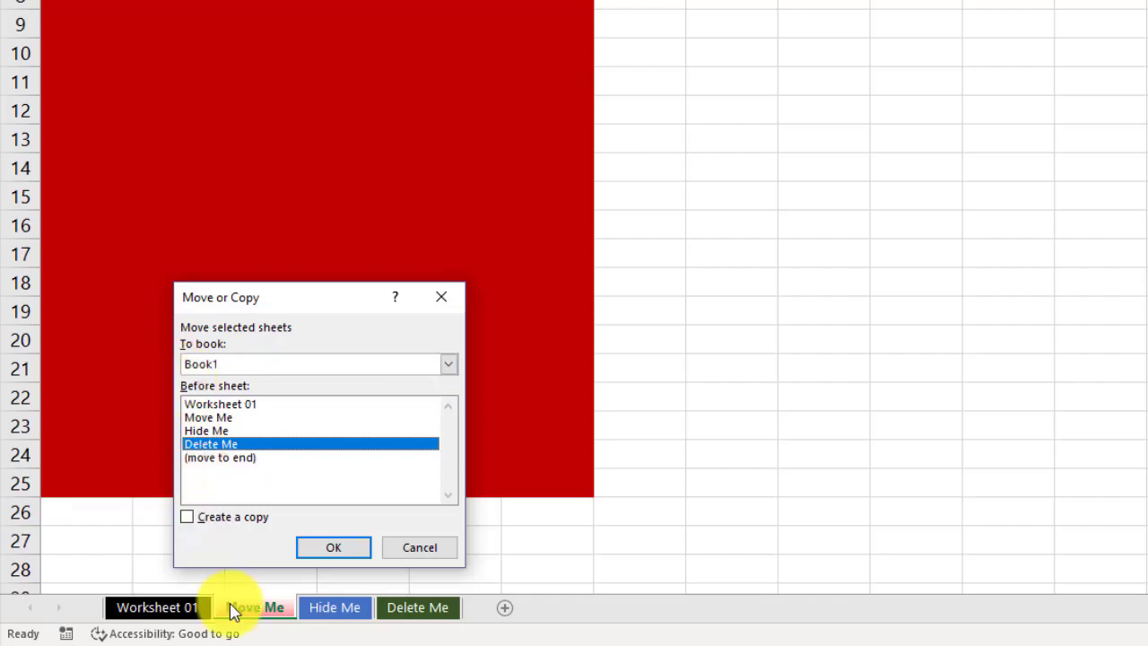
left_click(314, 547)
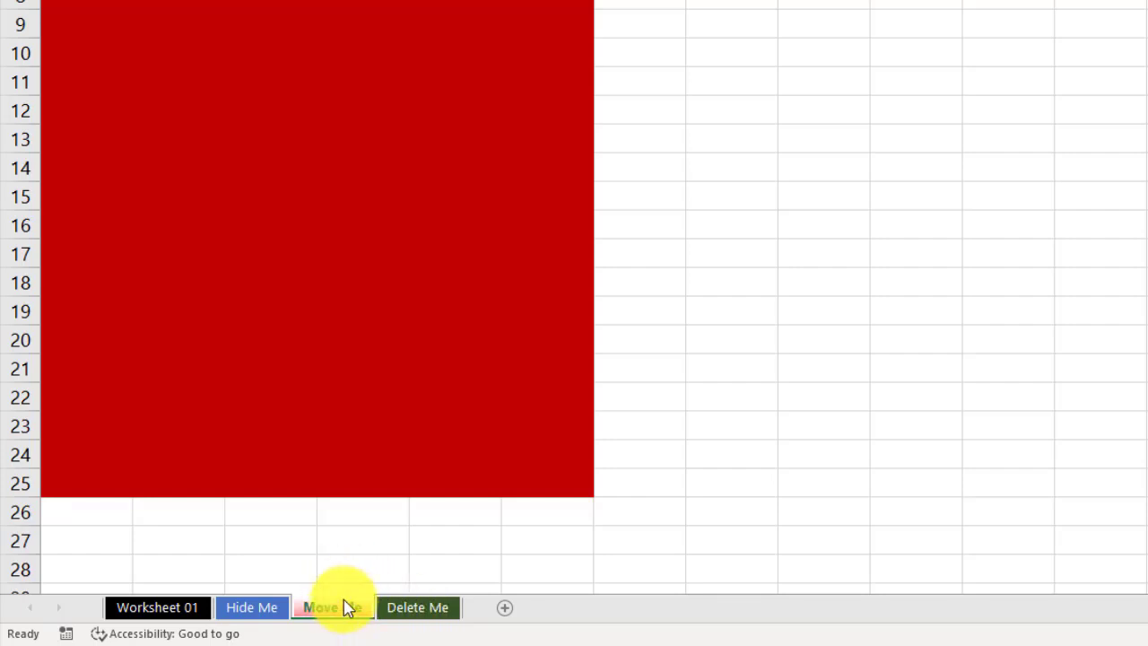
mouse_move(344, 601)
left_mouse_down()
mouse_move(101, 601)
mouse_move(436, 604)
mouse_move(290, 599)
mouse_move(339, 612)
mouse_move(135, 589)
mouse_move(117, 599)
mouse_move(125, 605)
left_mouse_up()
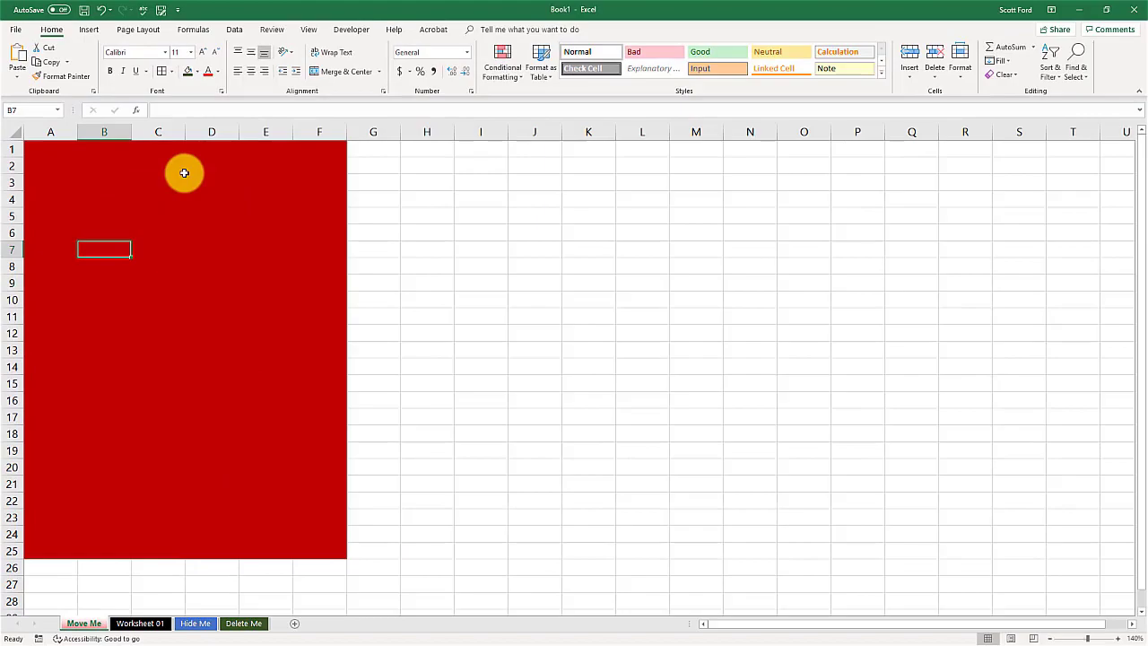
Step: Create a new blank workbook
left_click(16, 28)
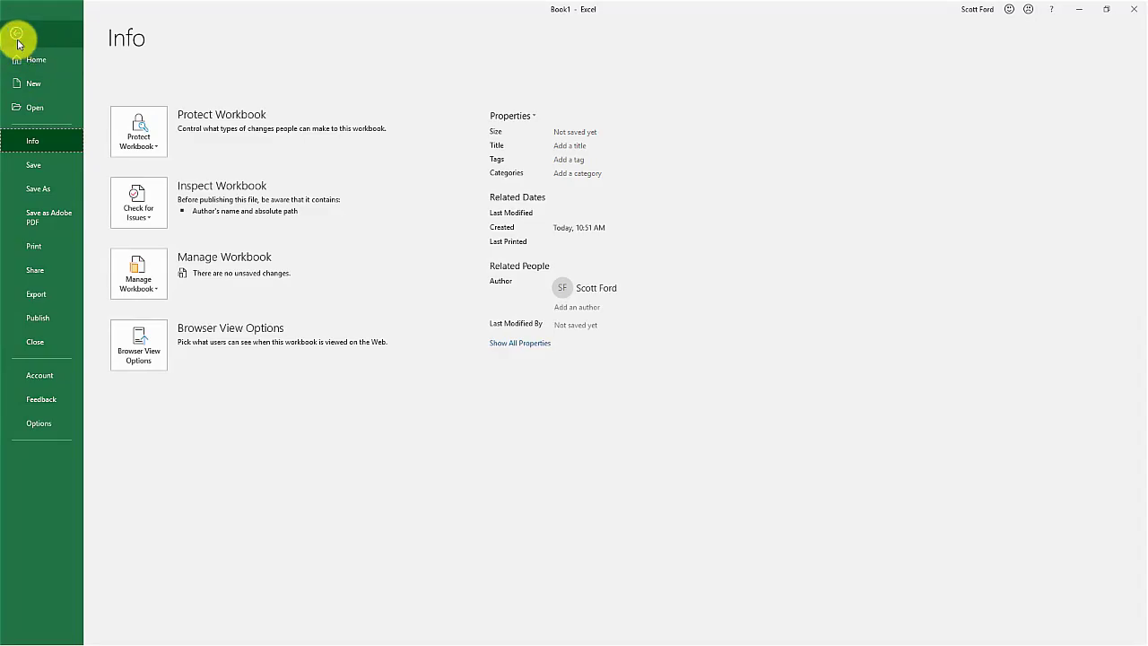
left_click(18, 37)
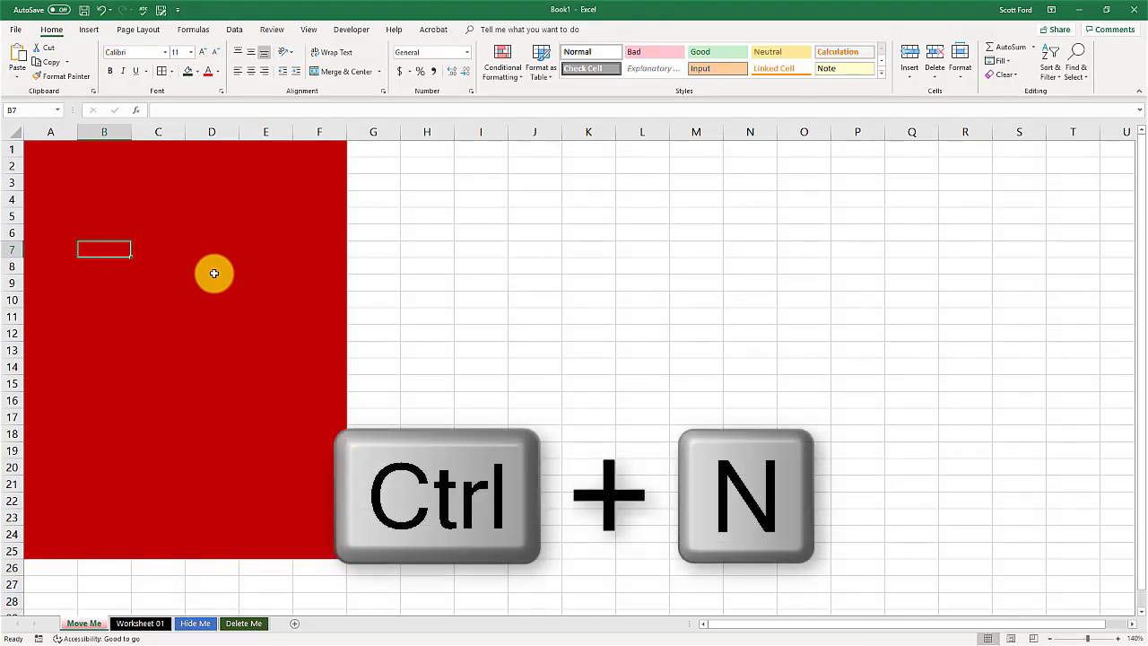
key("ctrl+n")
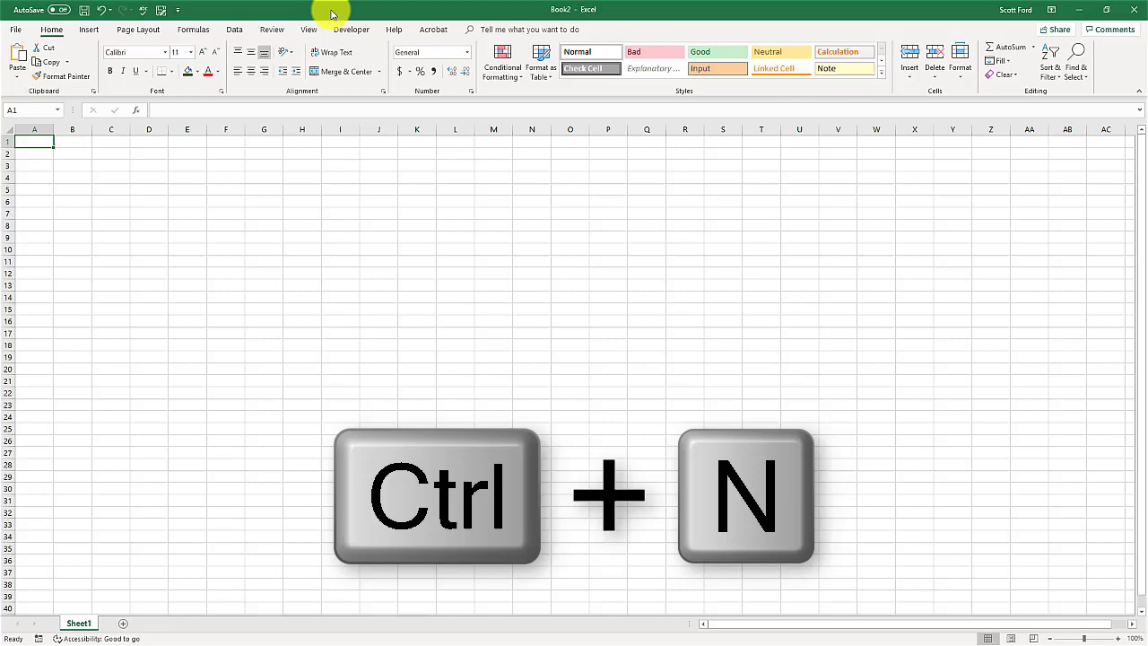
Step: Turn the new workbook into a smaller floating window and narrow it so that Book1's red cells and sheet names are uncovered
left_click_drag(330, 10, 548, 116)
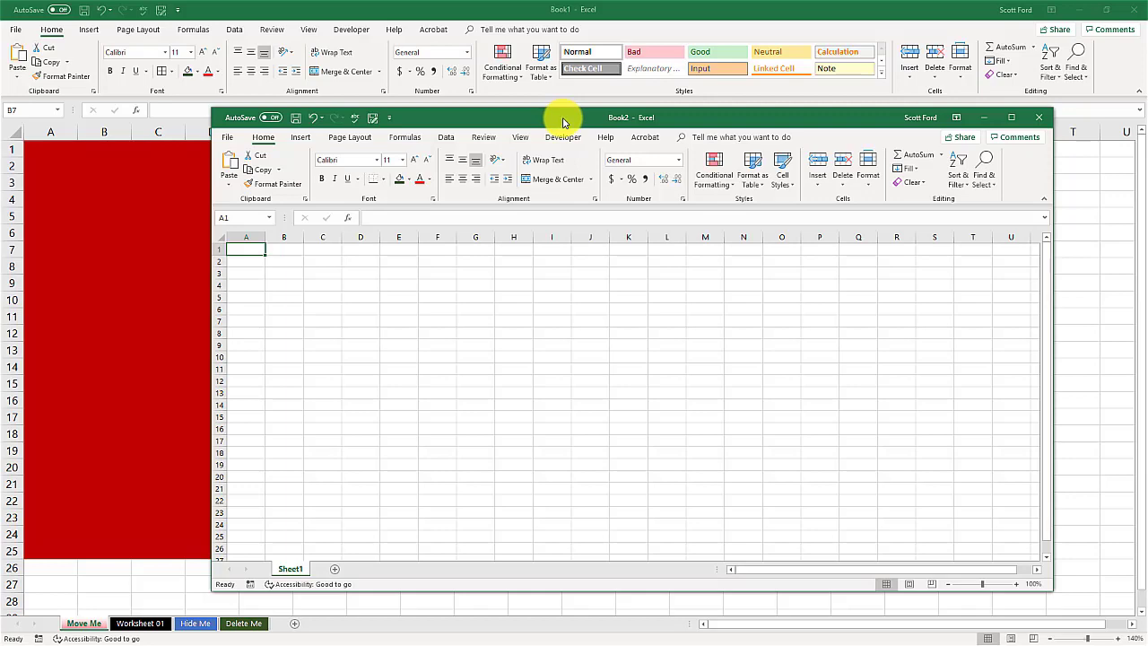
left_click_drag(563, 123, 617, 86)
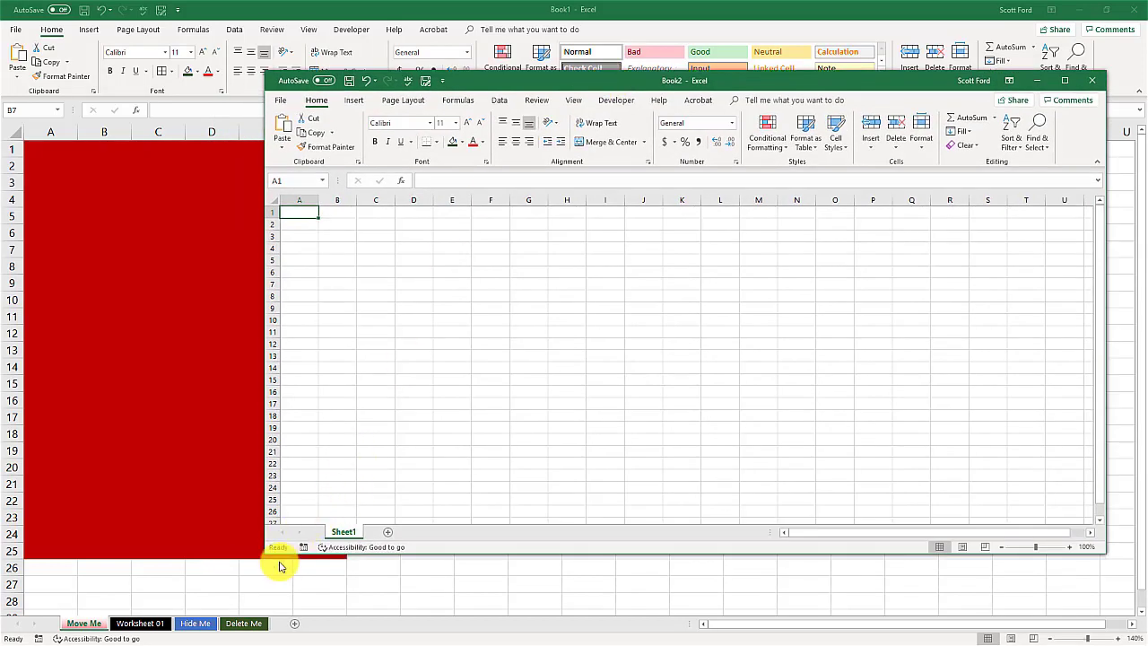
left_click_drag(269, 551, 522, 575)
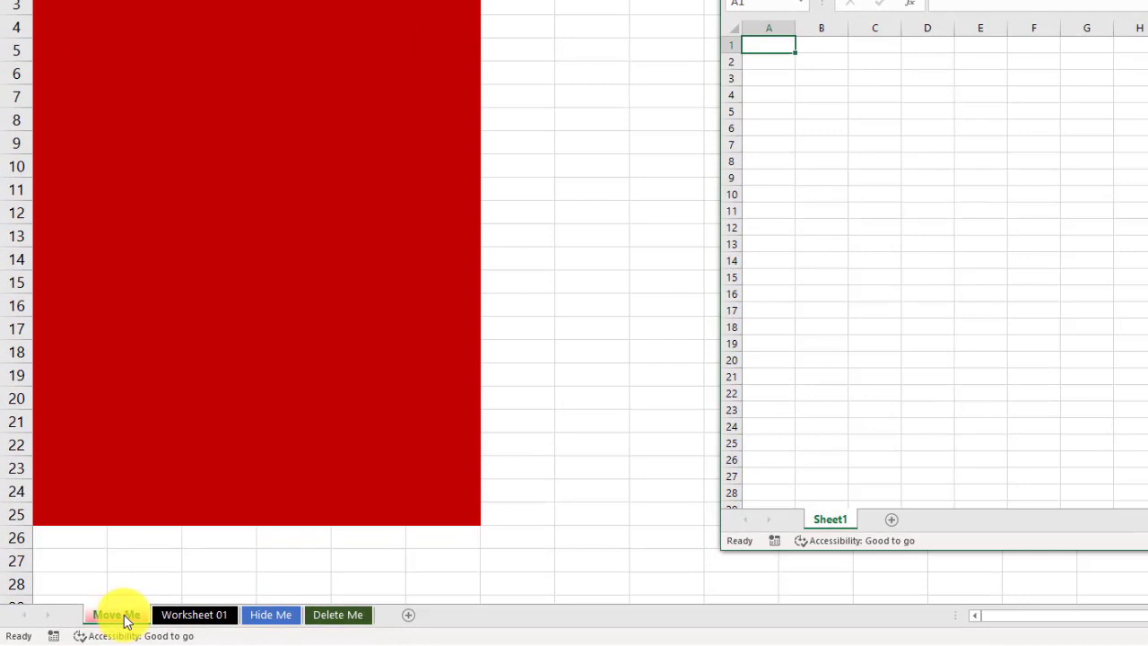
right_click(89, 626)
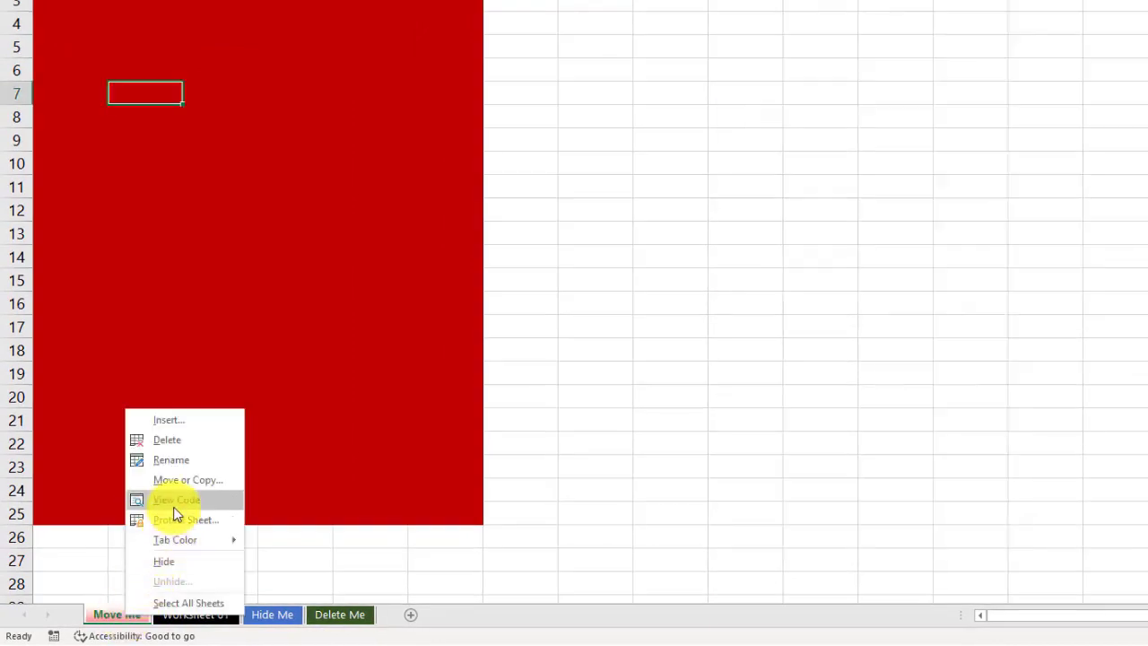
left_click(186, 479)
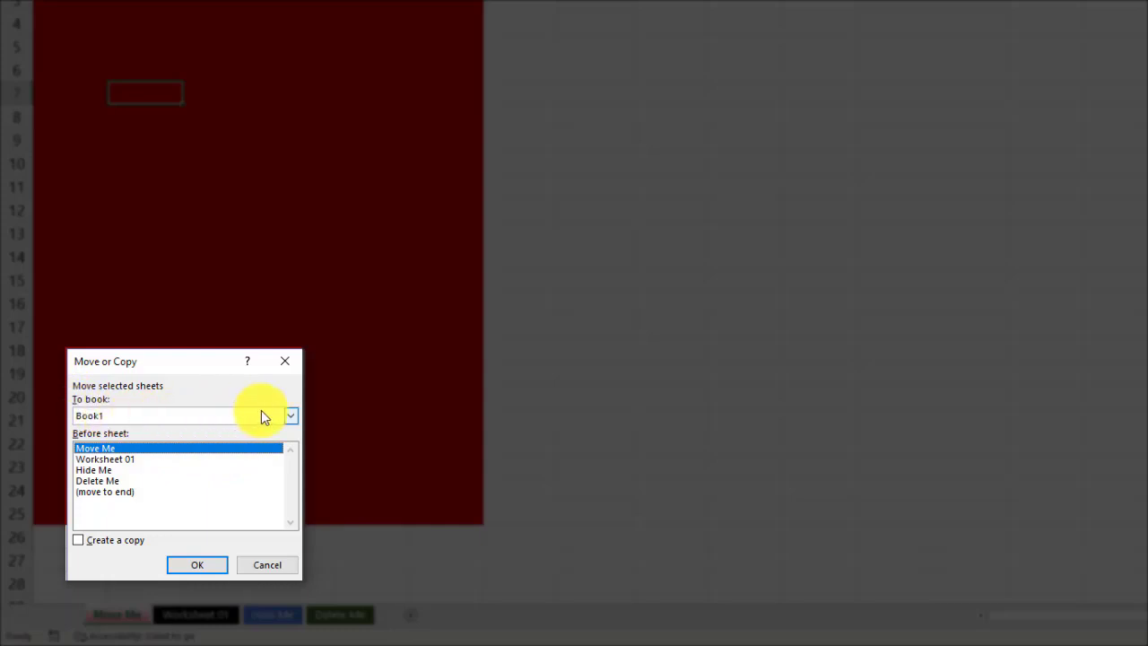
left_click(292, 416)
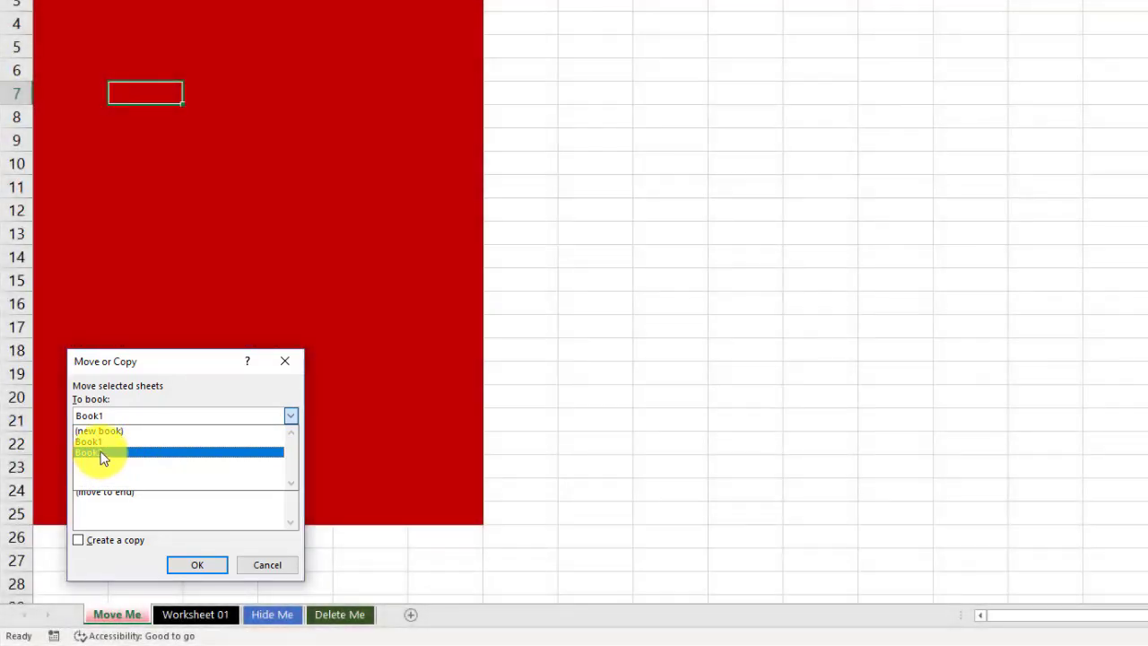
left_click(101, 453)
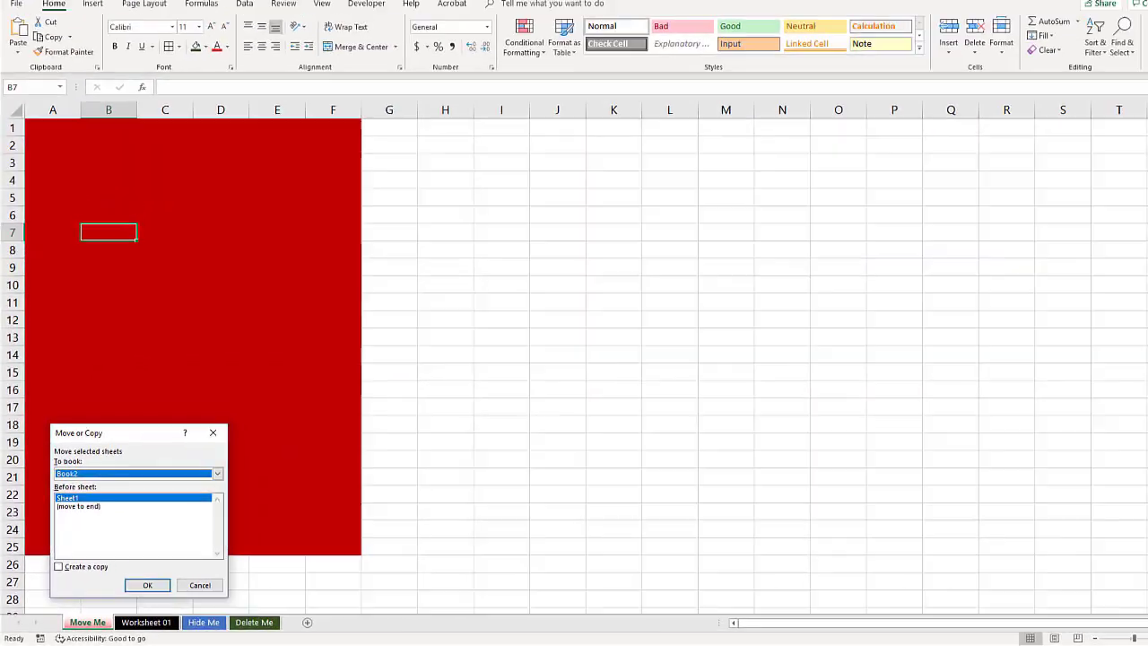
key("Return")
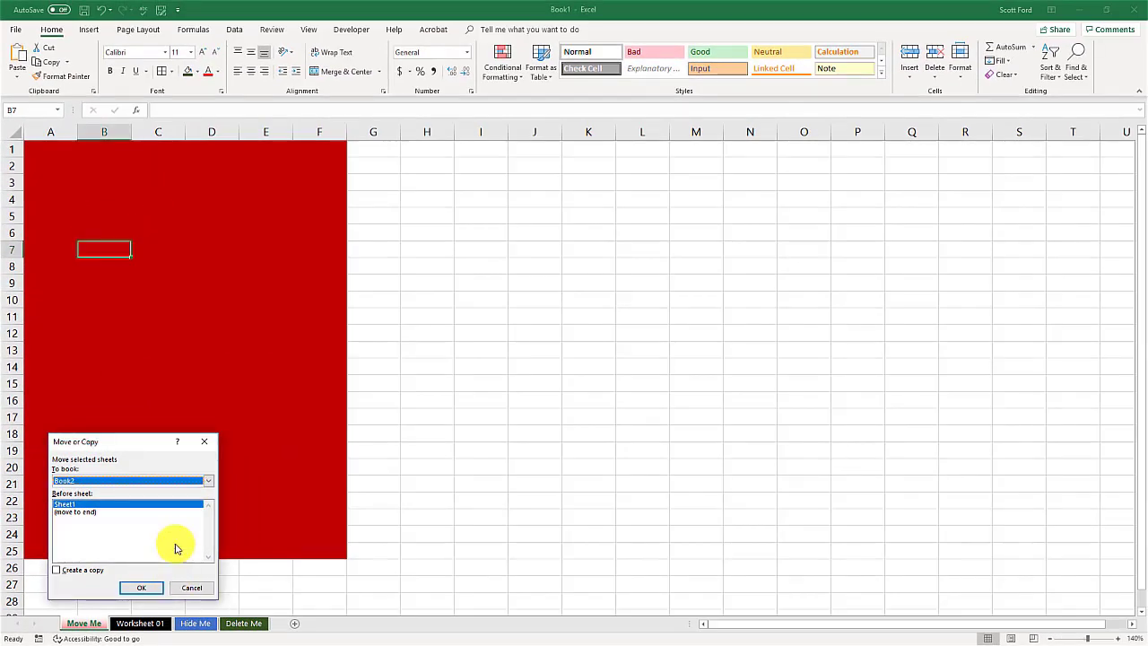
left_click(141, 587)
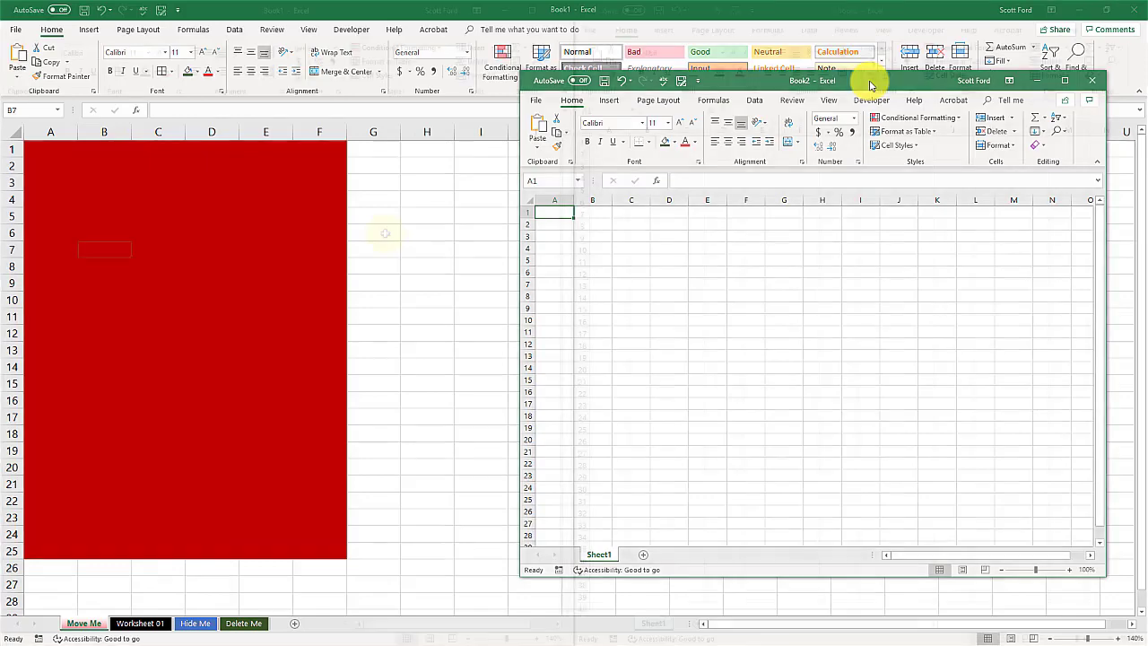
Step: Arrange Book1 and Book2 side by side and move the Move Me sheet to the end of Book2 with Move or Copy
key("super+Right")
left_click(280, 43)
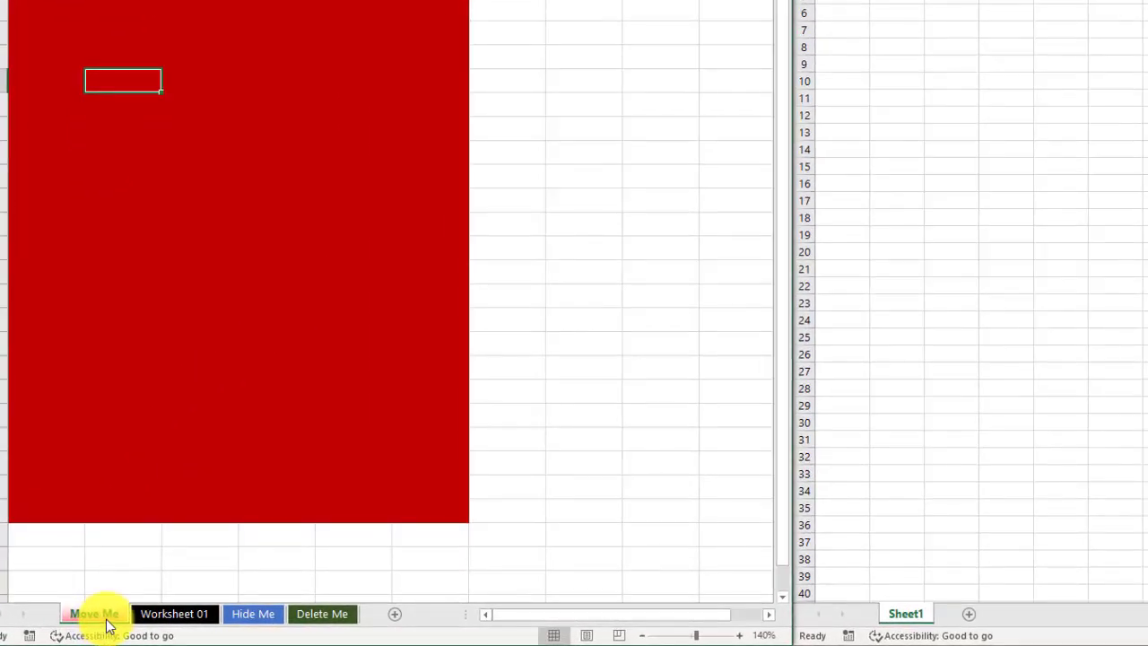
right_click(106, 620)
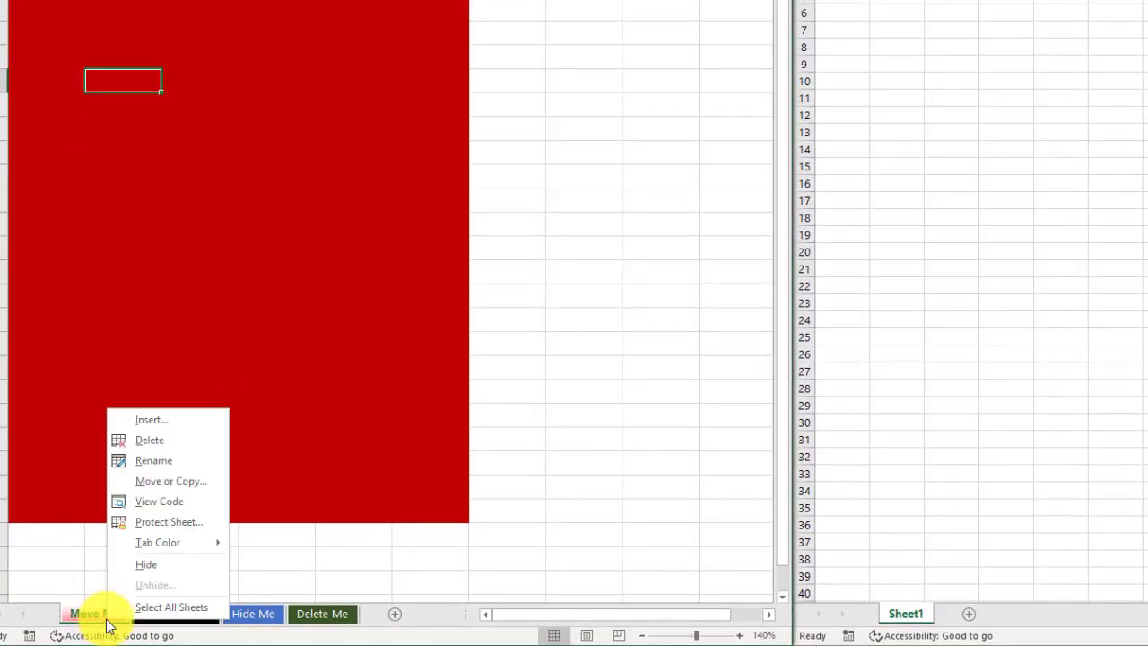
left_click(153, 483)
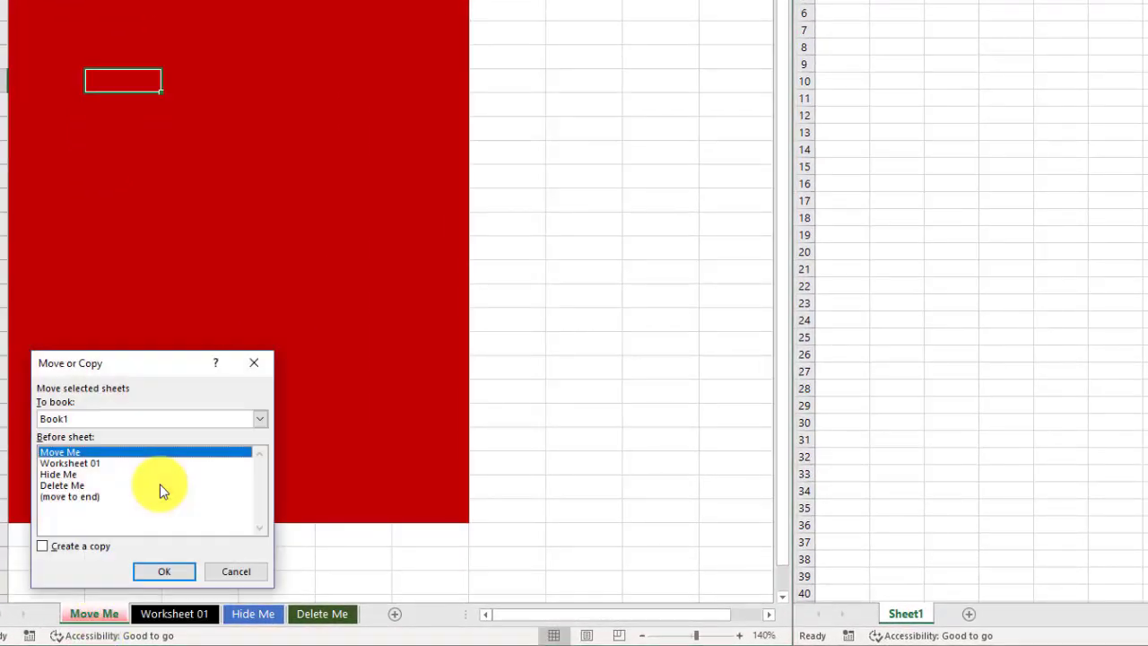
left_click(258, 418)
left_click(78, 461)
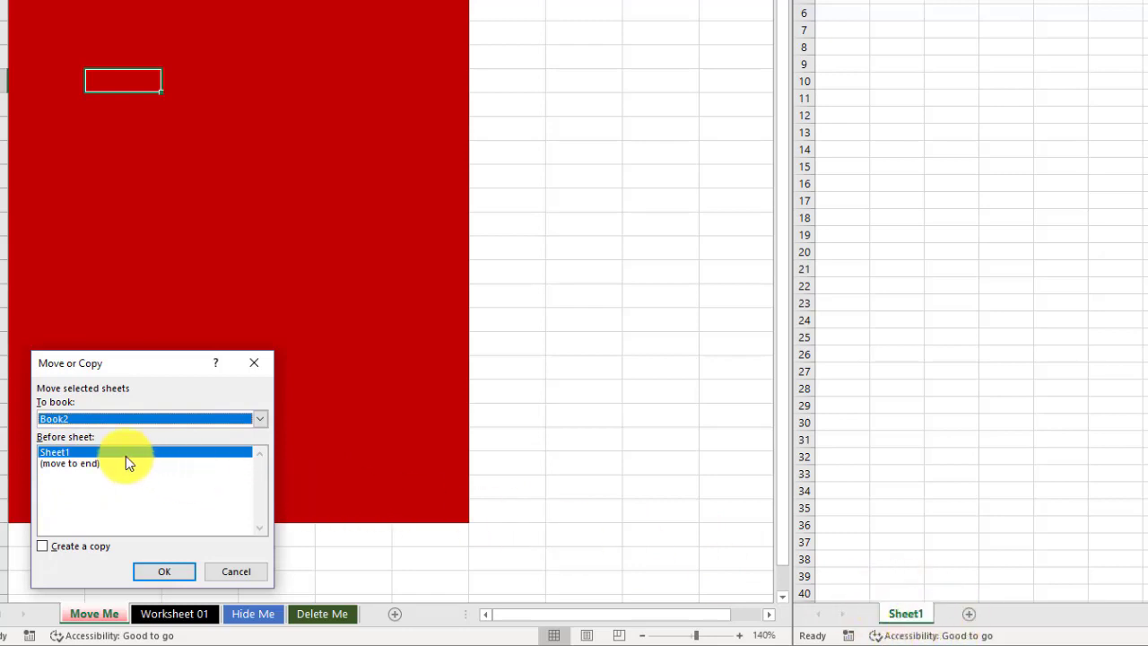
left_click(79, 465)
left_click(156, 572)
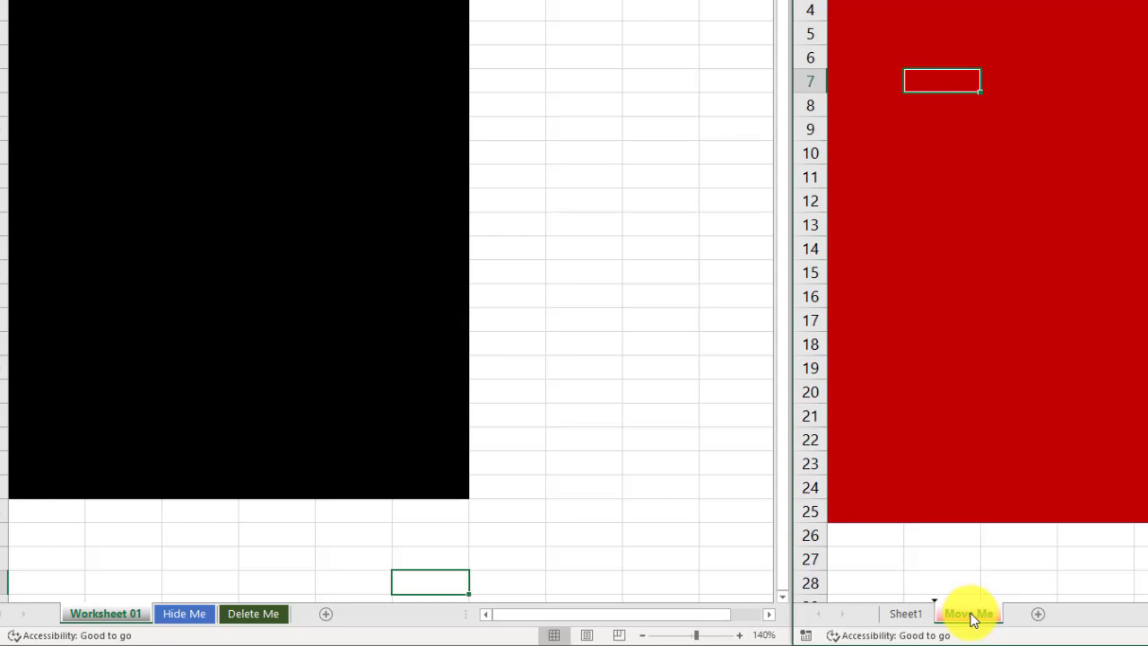
Step: Move the Move Me sheet from Book2 back into Book1, between Worksheet 01 and Hide Me
mouse_move(973, 619)
left_mouse_down()
mouse_move(559, 569)
mouse_move(205, 617)
left_mouse_up()
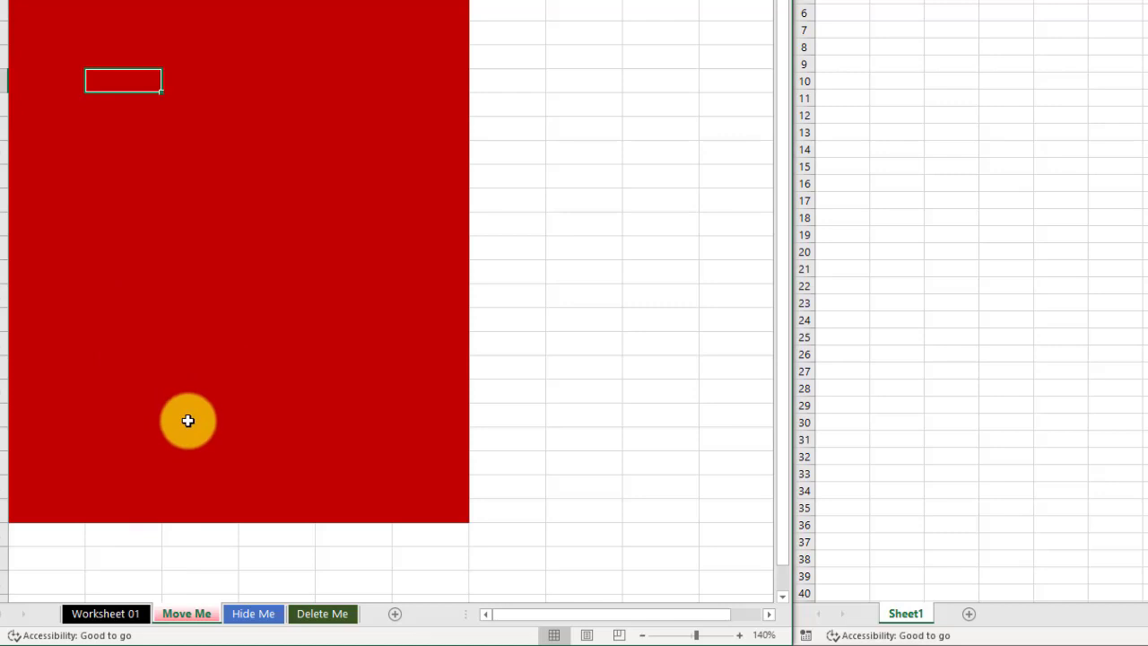
right_click(180, 614)
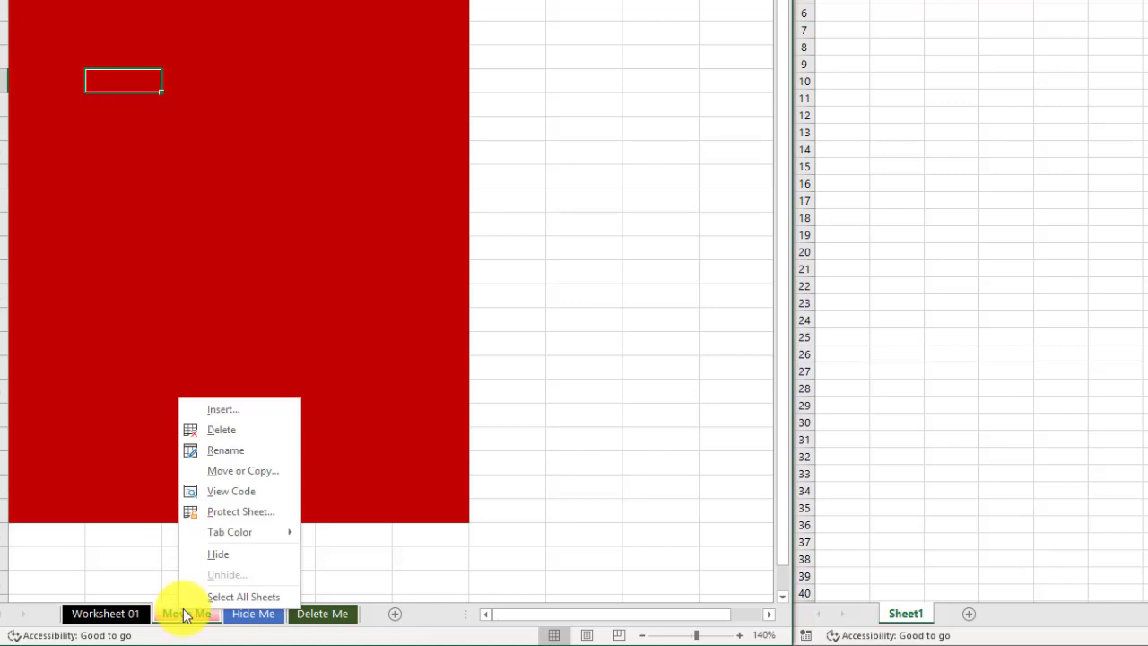
left_click(233, 472)
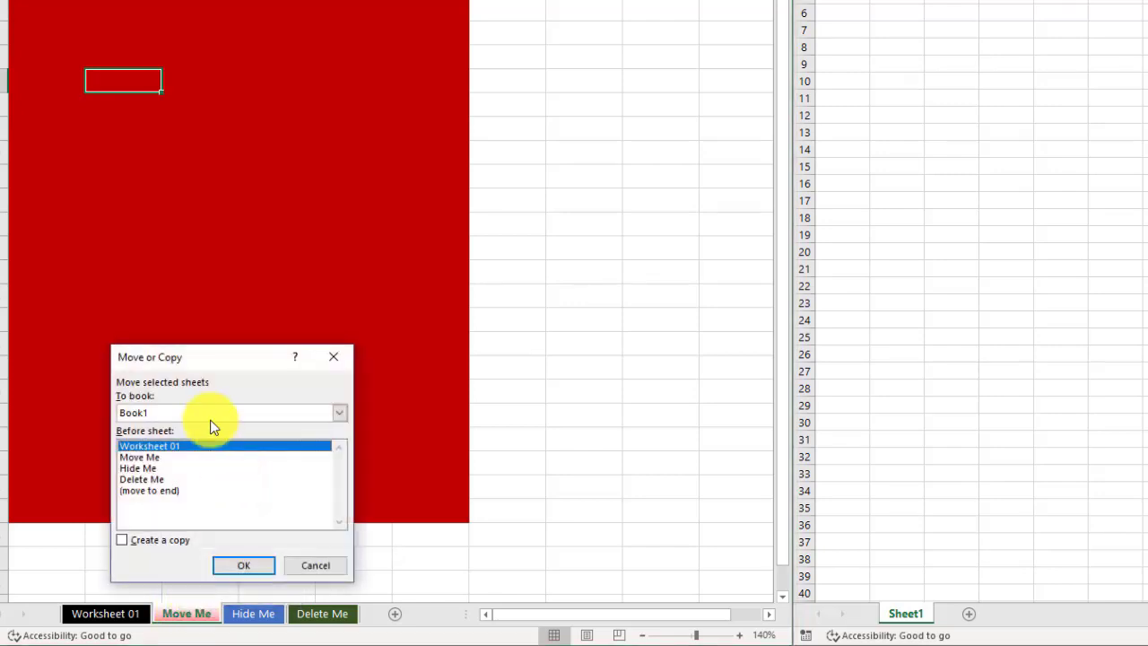
left_click(306, 568)
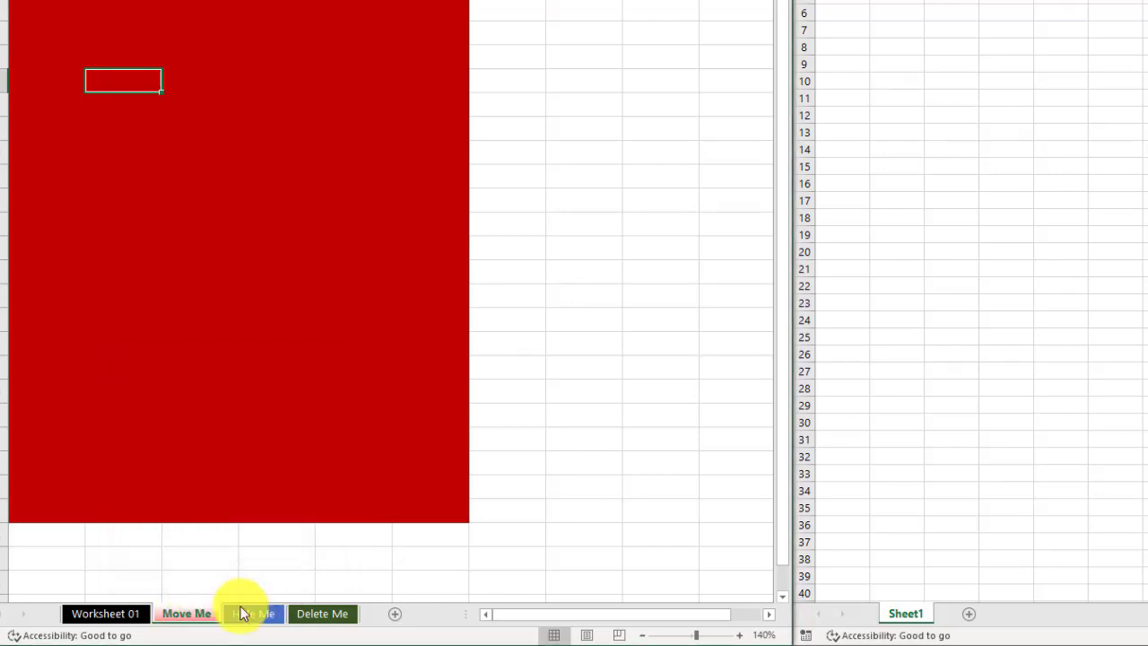
mouse_move(198, 623)
left_mouse_down()
mouse_move(246, 610)
mouse_move(185, 613)
left_mouse_up()
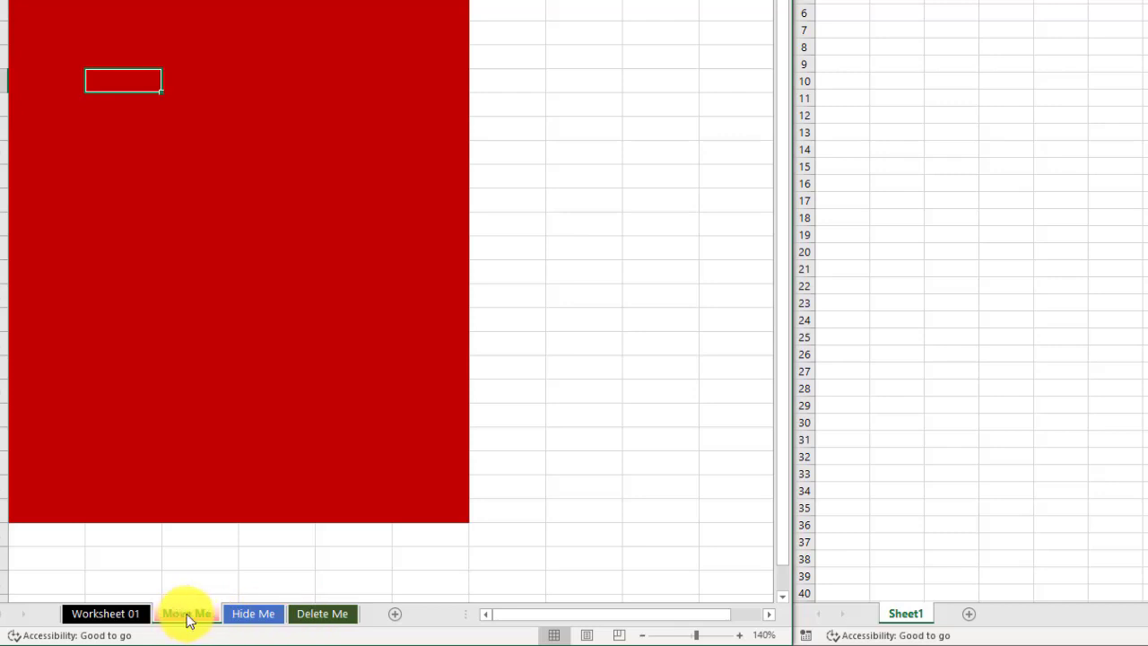
right_click(187, 619)
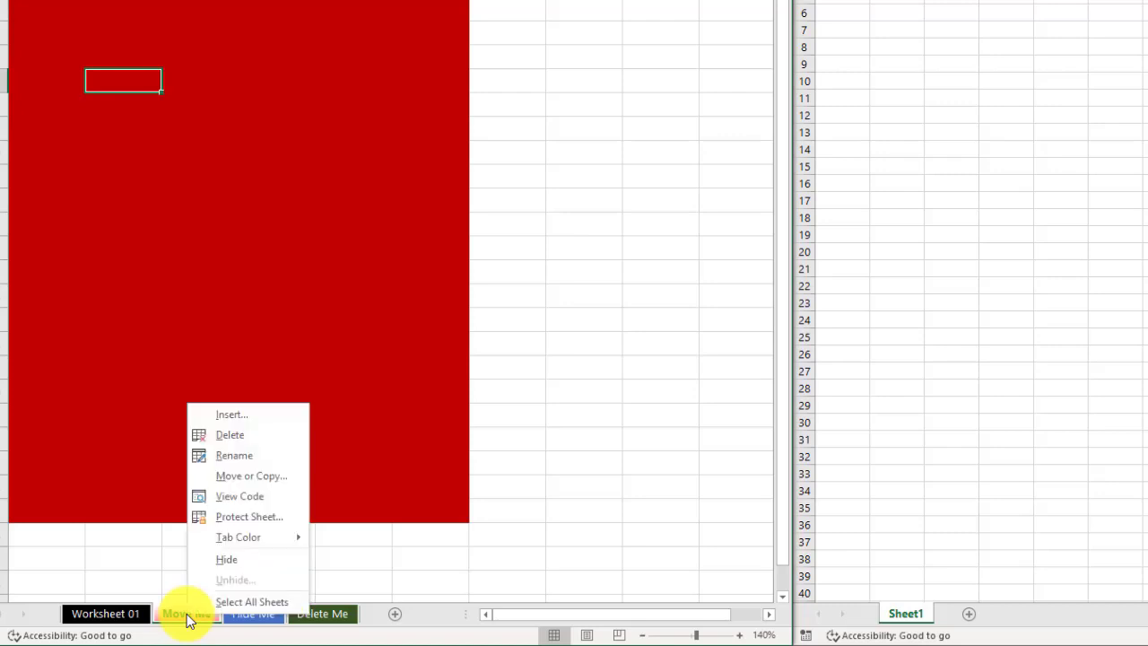
left_click(226, 480)
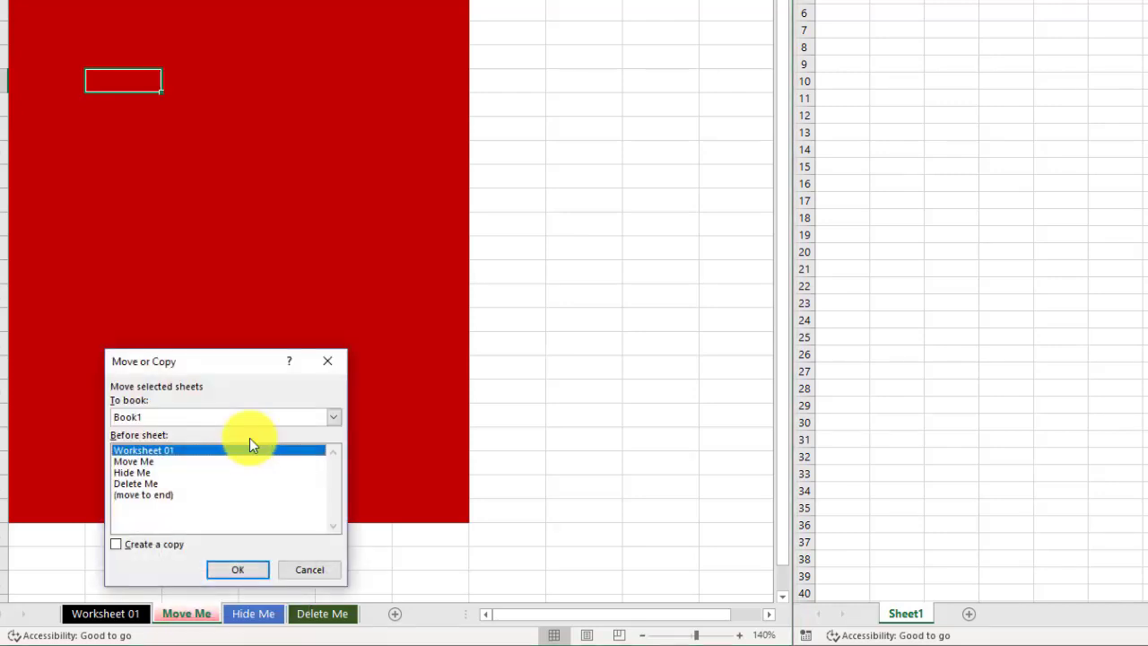
left_click(296, 417)
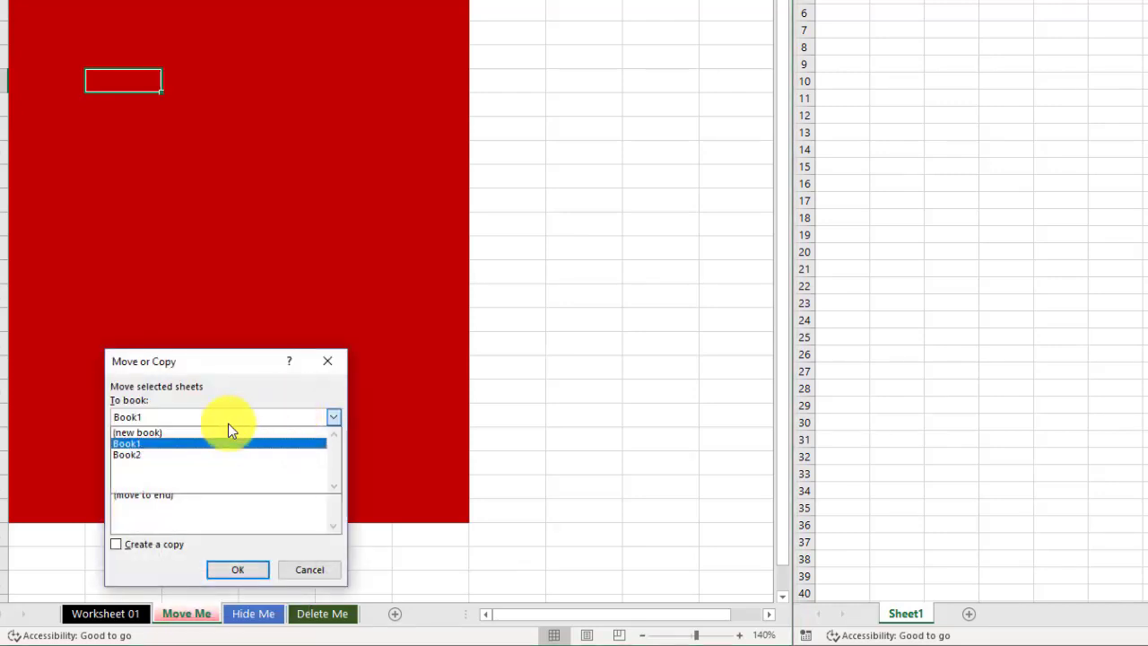
left_click(158, 454)
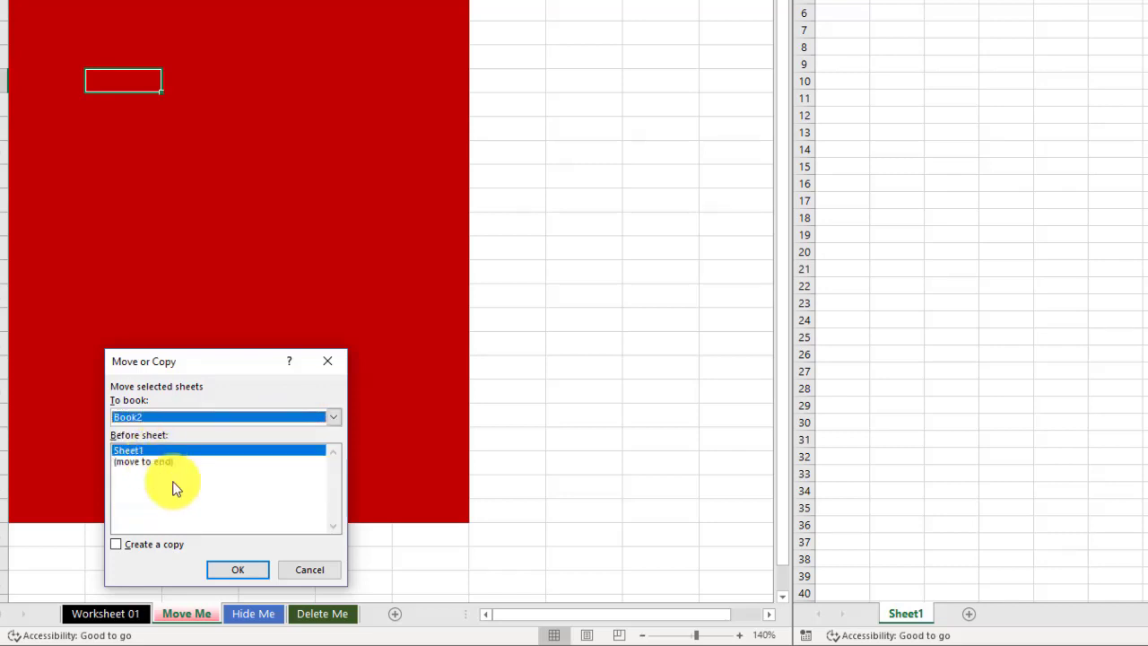
left_click(308, 570)
Step: Move the Move Me sheet directly from Book1 into Book2 before Sheet1, and maximize the Book1 window
mouse_move(197, 622)
left_mouse_down()
mouse_move(216, 610)
mouse_move(575, 598)
mouse_move(868, 624)
left_mouse_up()
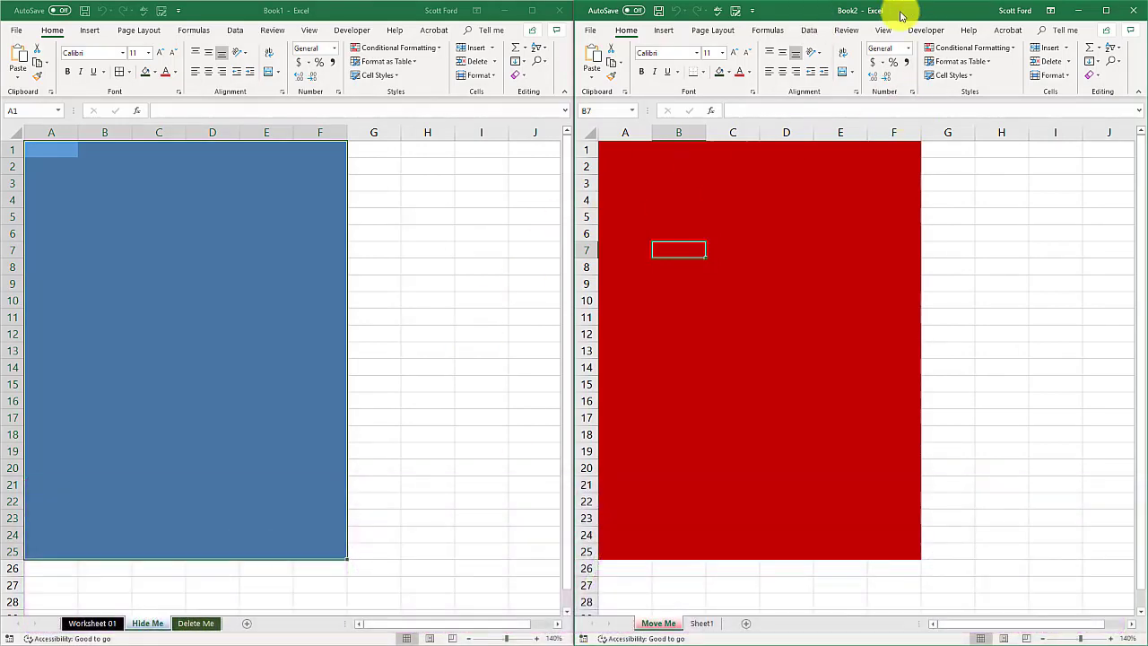
left_click(377, 10)
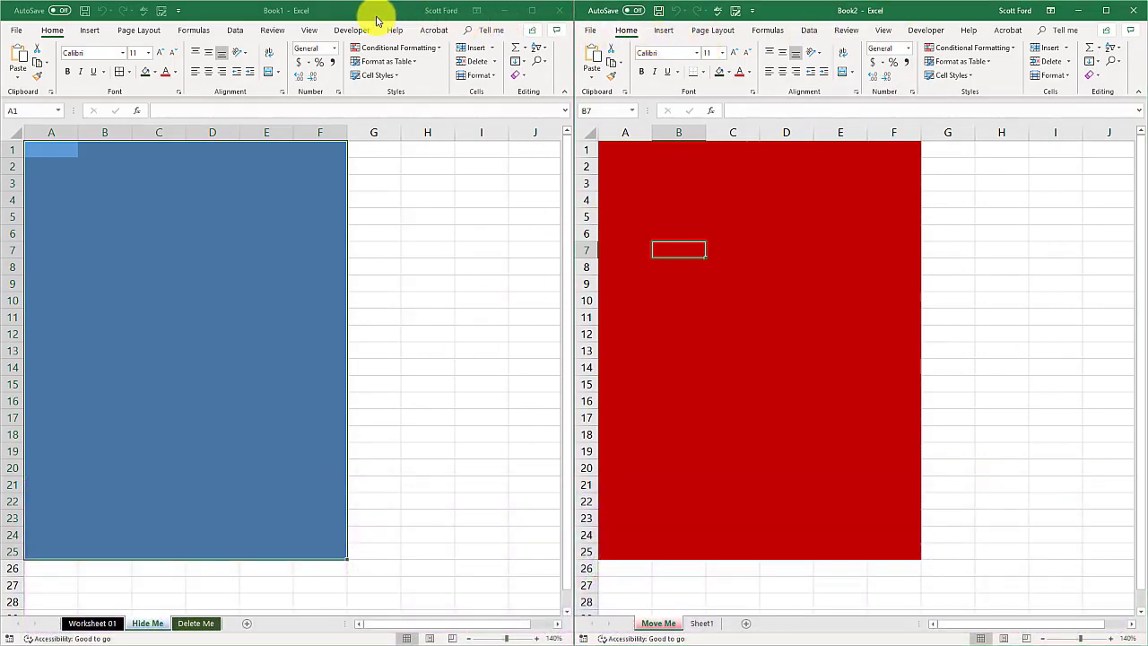
left_click(532, 10)
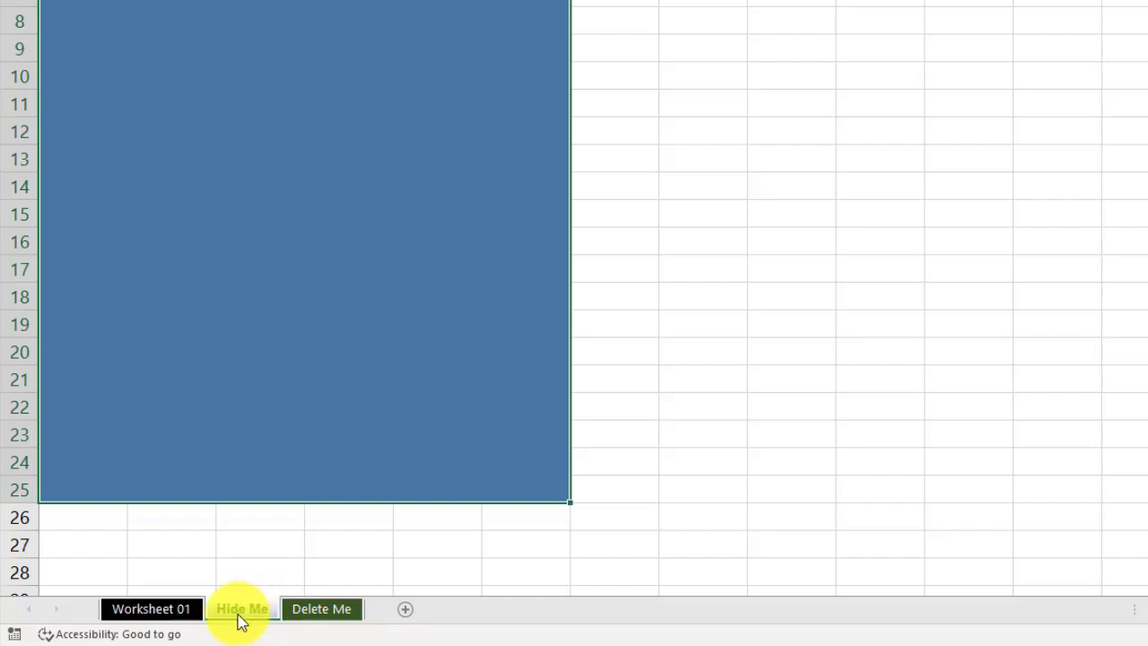
Step: Hide the Hide Me worksheet in Book1
right_click(238, 617)
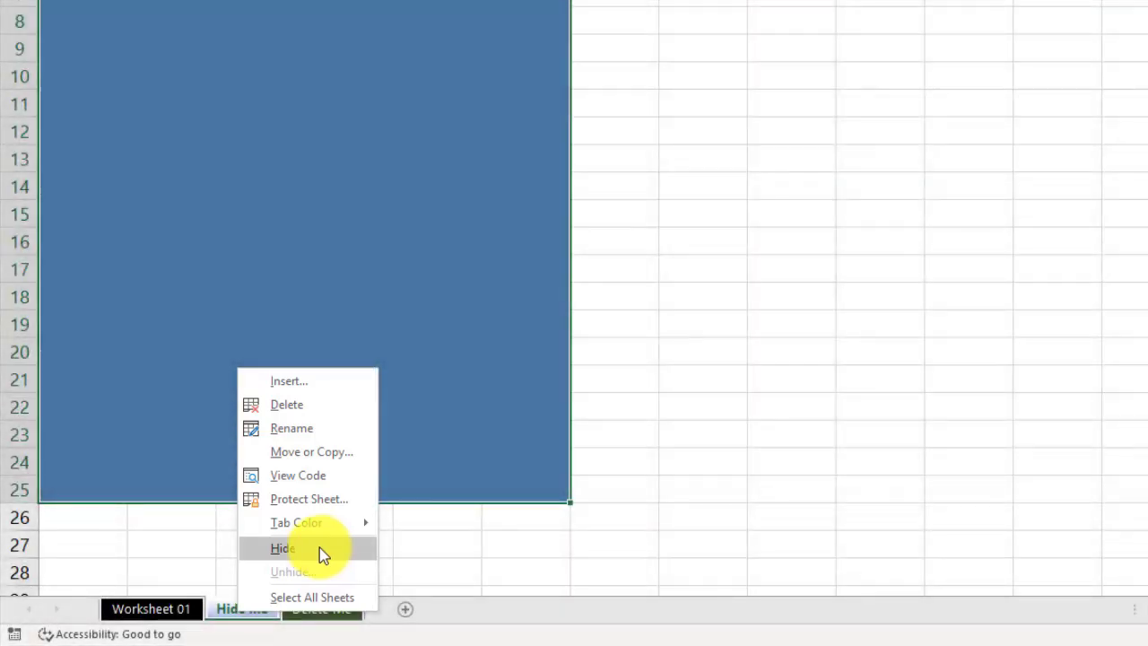
left_click(319, 547)
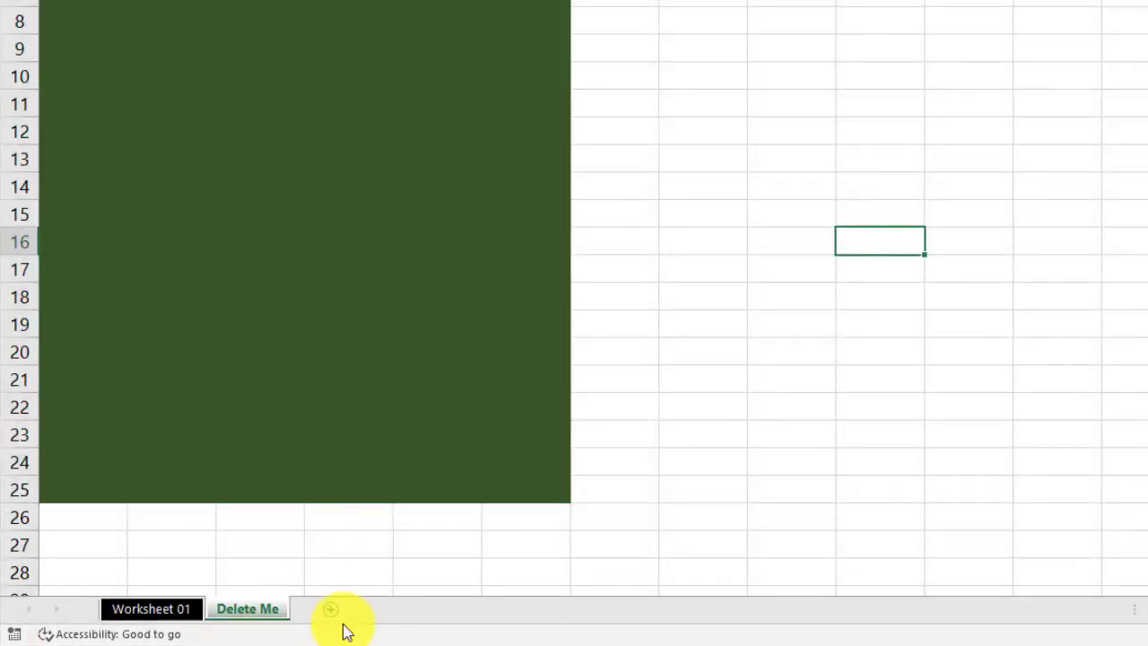
Step: Switch back and forth between Worksheet 01 and Delete Me to examine which worksheets can be reached in the workbook
left_click(166, 618)
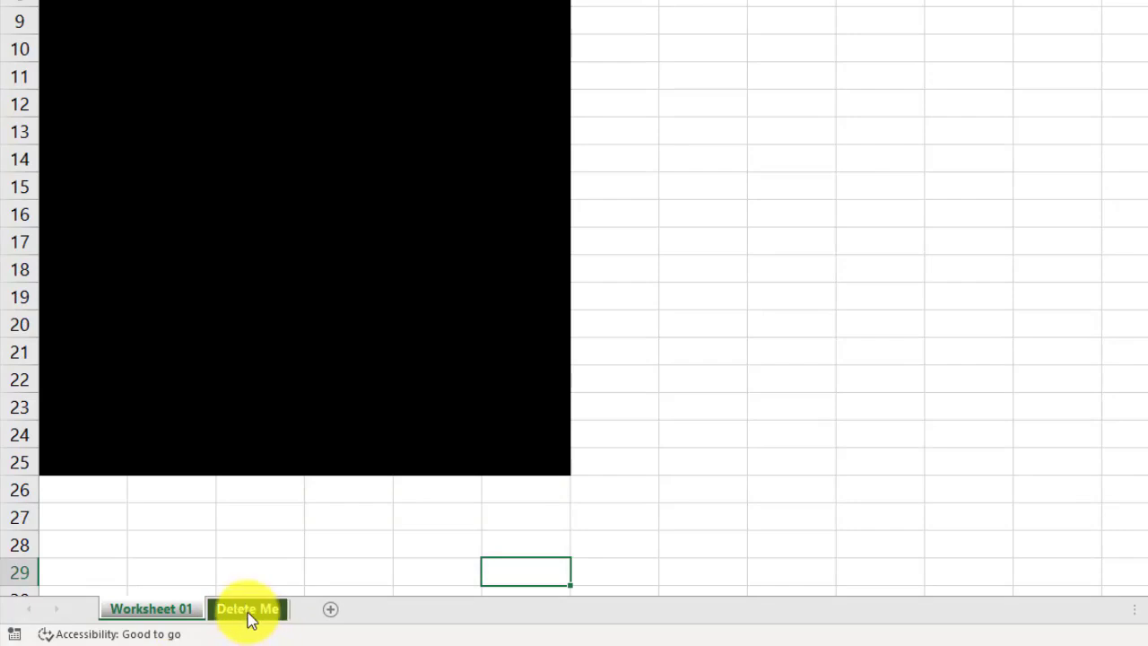
left_click(248, 615)
left_click(244, 610)
left_click(187, 613)
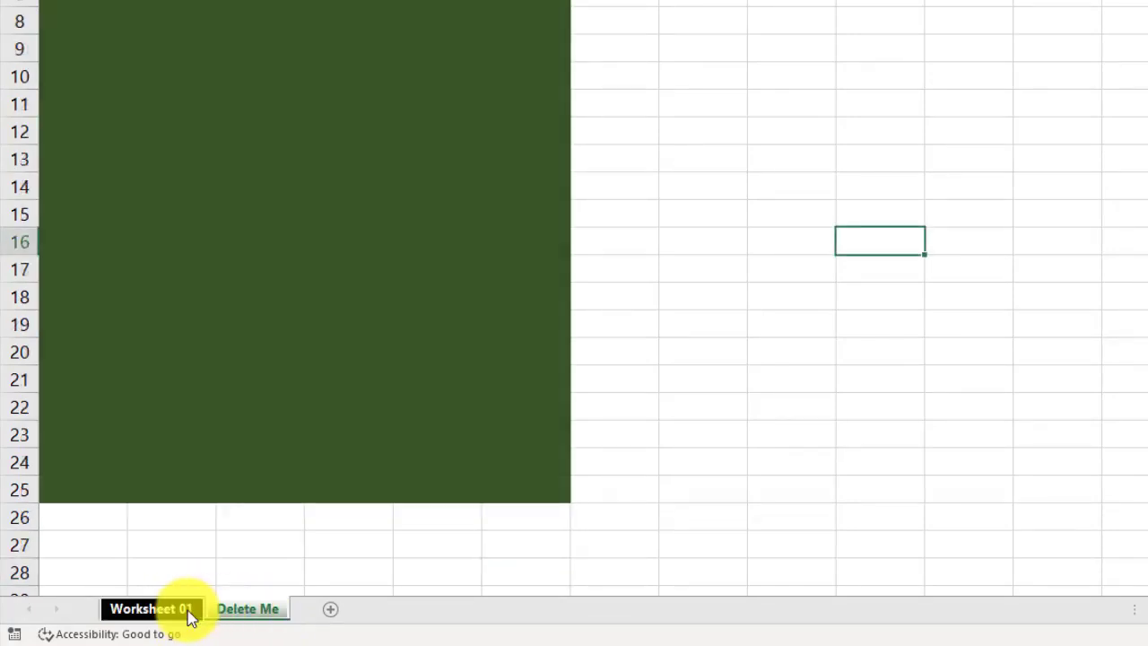
left_click(244, 617)
key("ctrl+Page_Up")
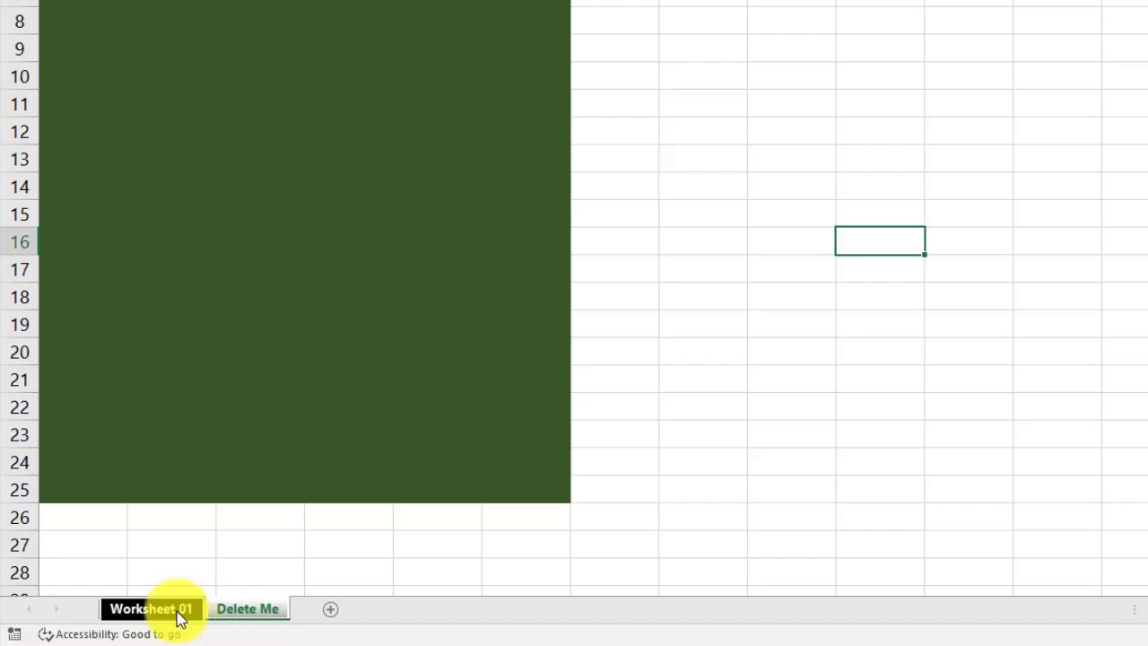
left_click(246, 616)
left_click(171, 619)
key("ctrl+Page_Down")
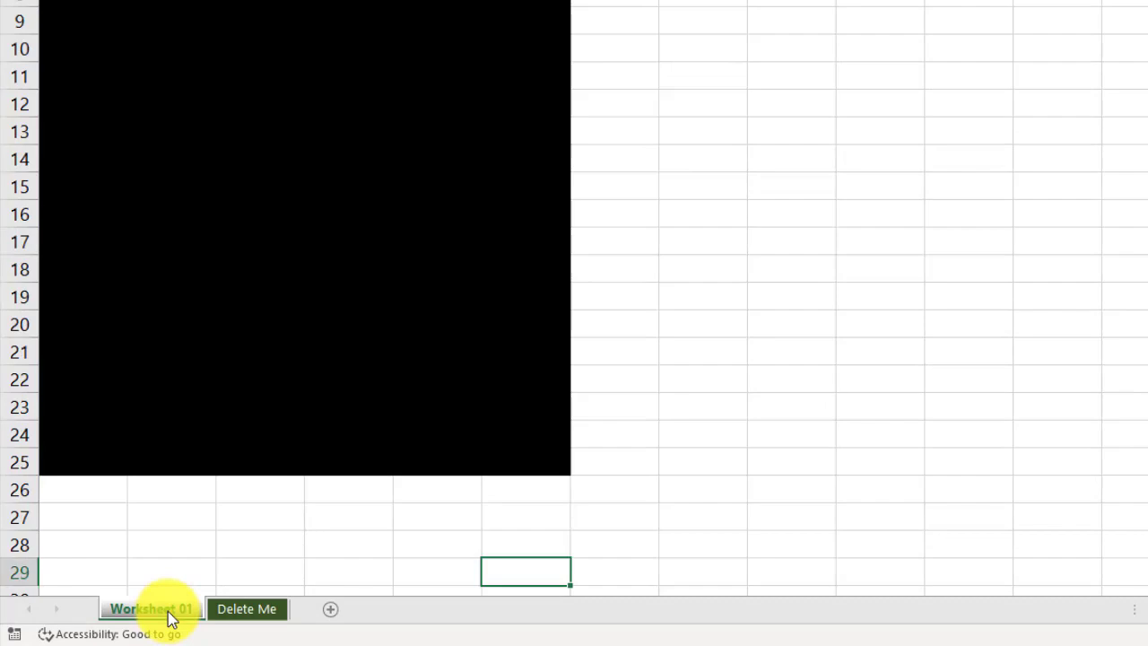
Step: Unhide the Hide Me worksheet
right_click(159, 615)
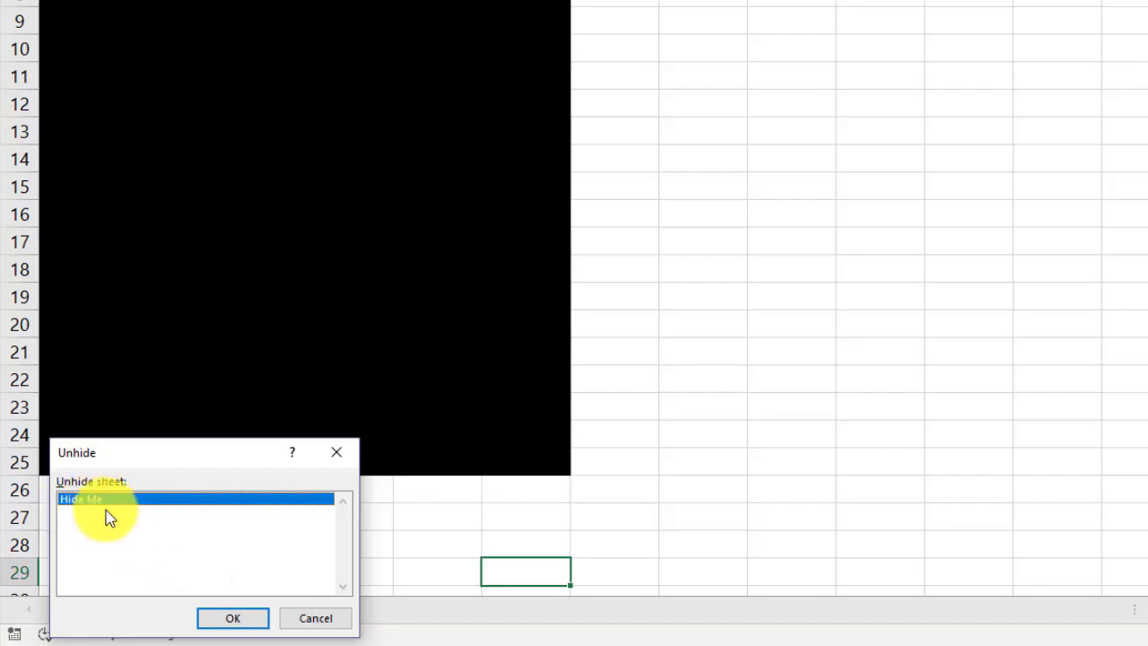
left_click(235, 622)
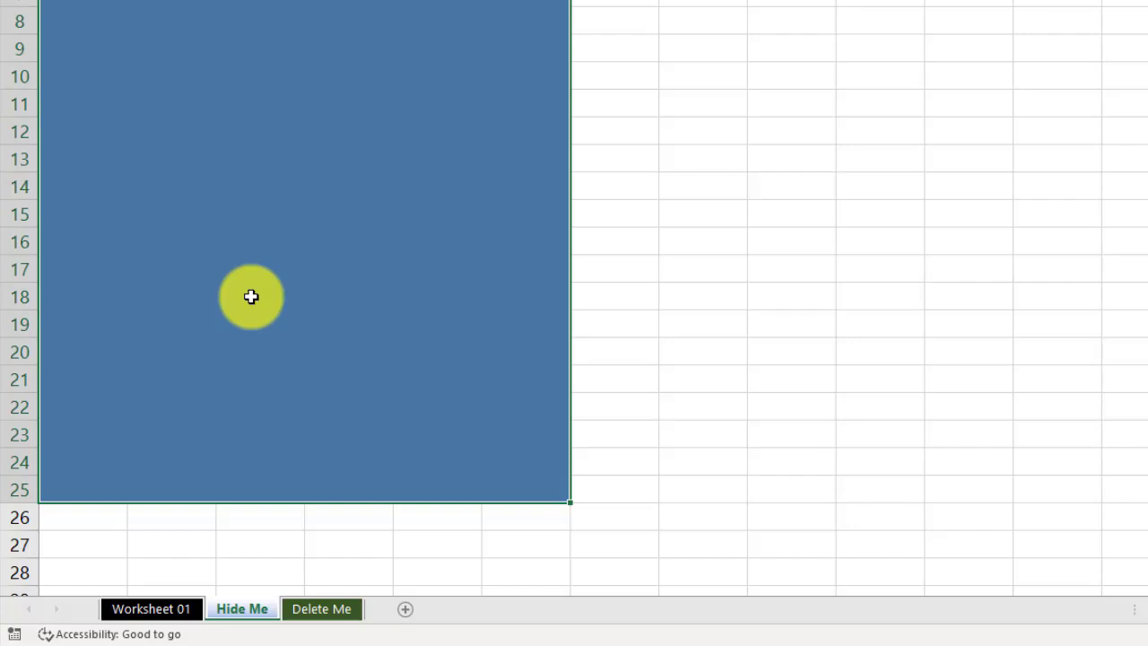
Step: Permanently delete the Delete Me worksheet from Book1
left_click(307, 609)
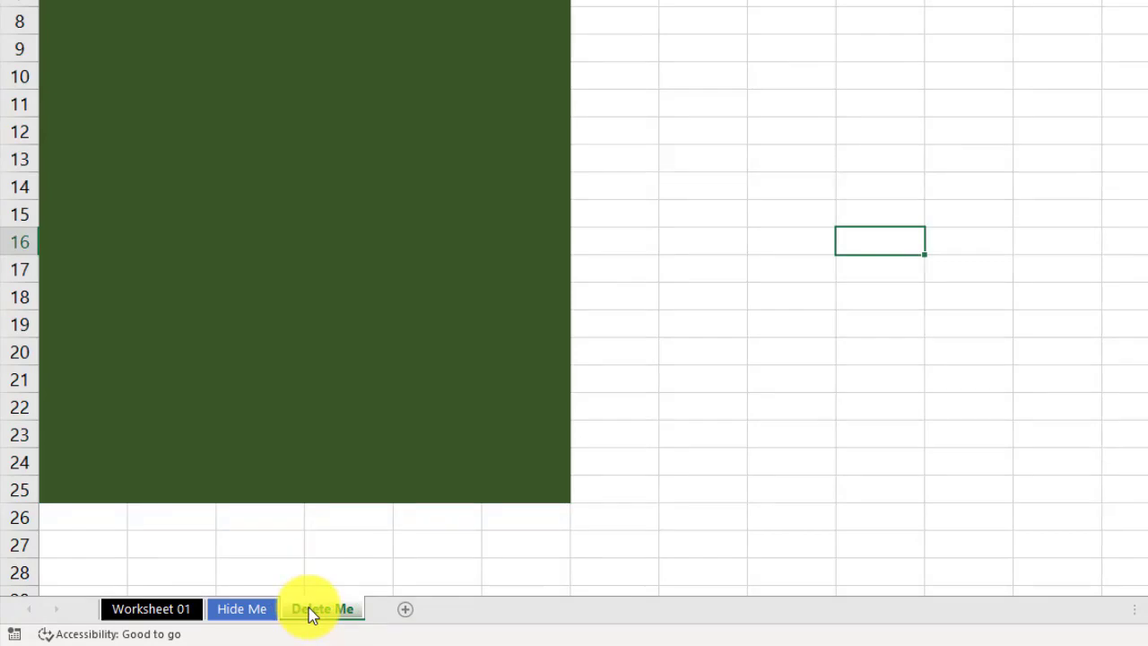
right_click(309, 607)
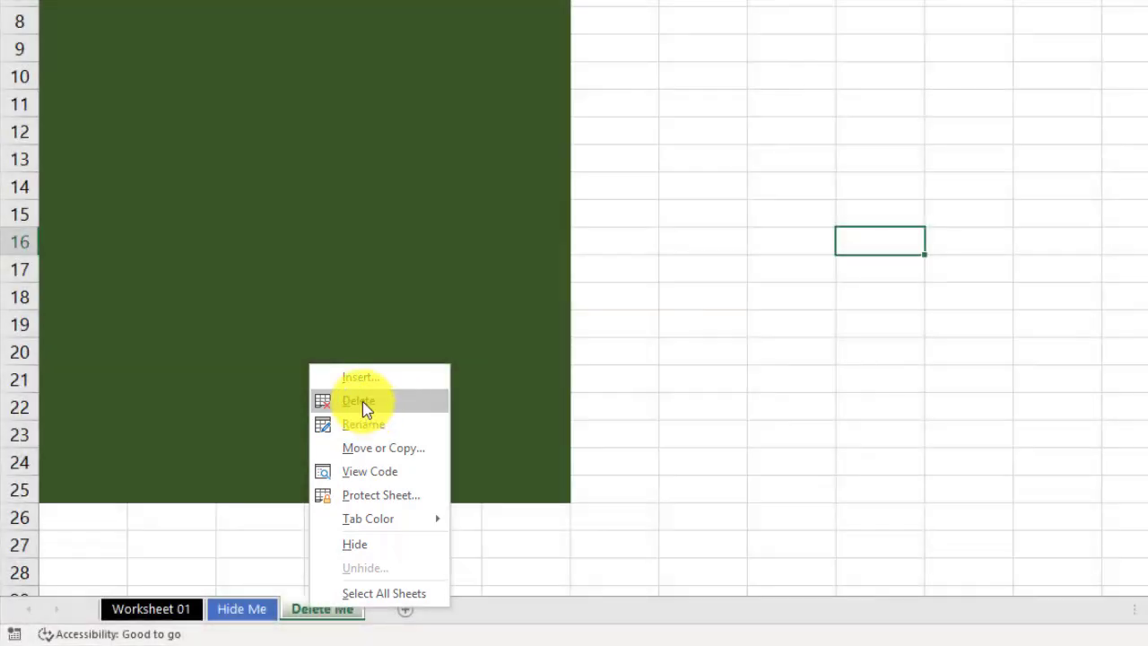
left_click(362, 401)
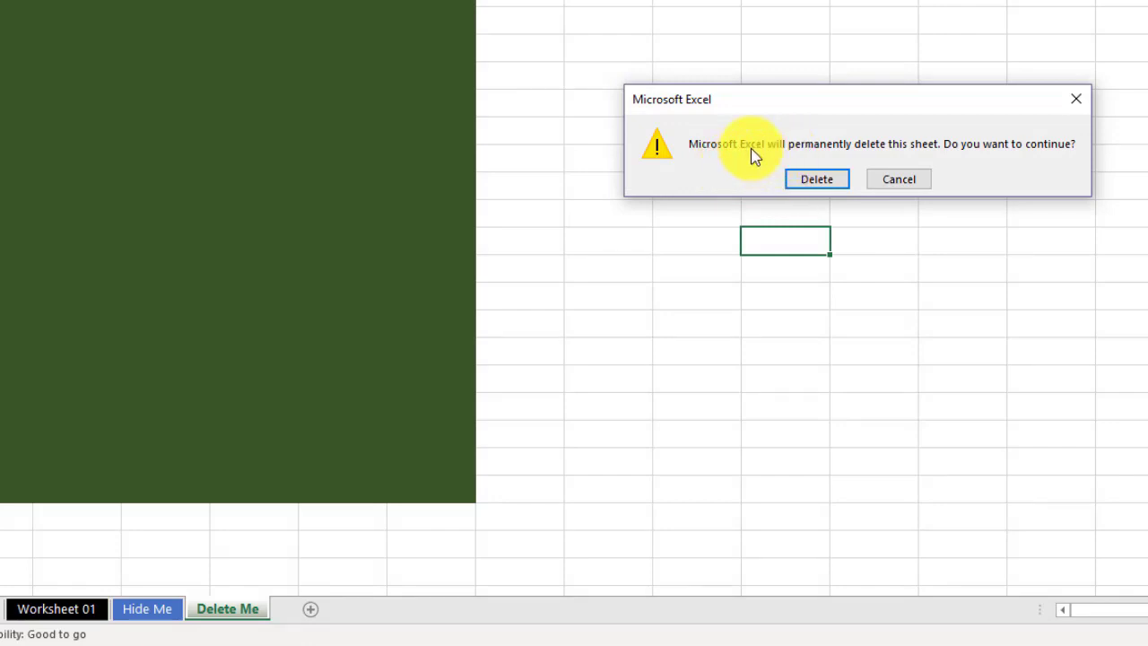
left_click(834, 186)
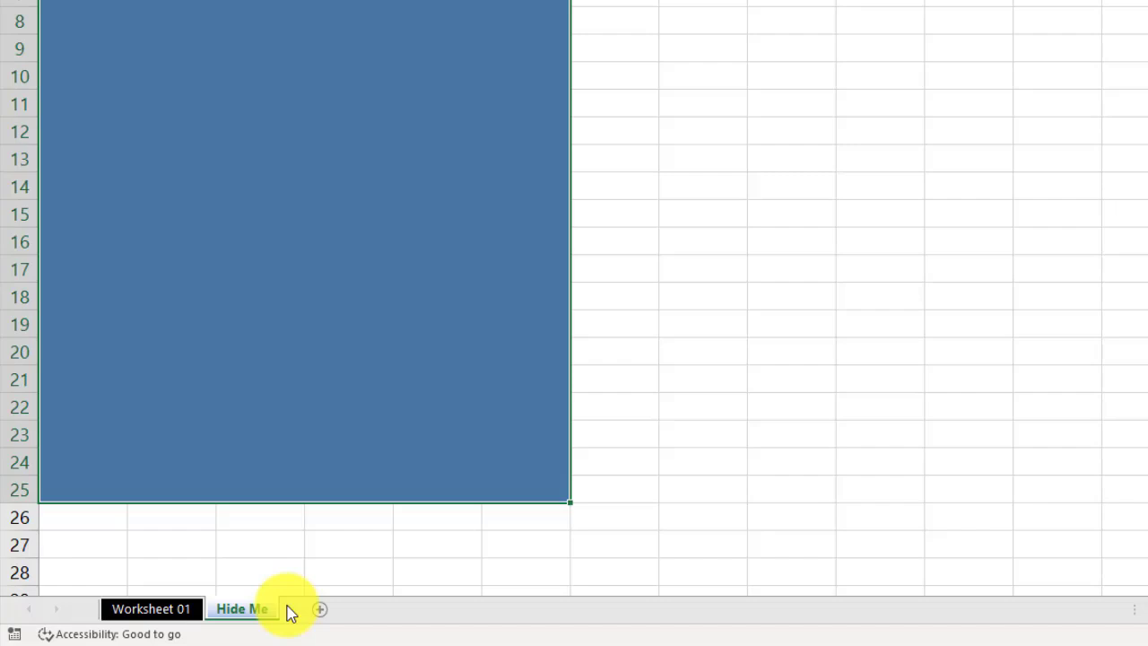
Step: Insert a new blank worksheet before Hide Me, and delete that blank worksheet again
key("shift+F11")
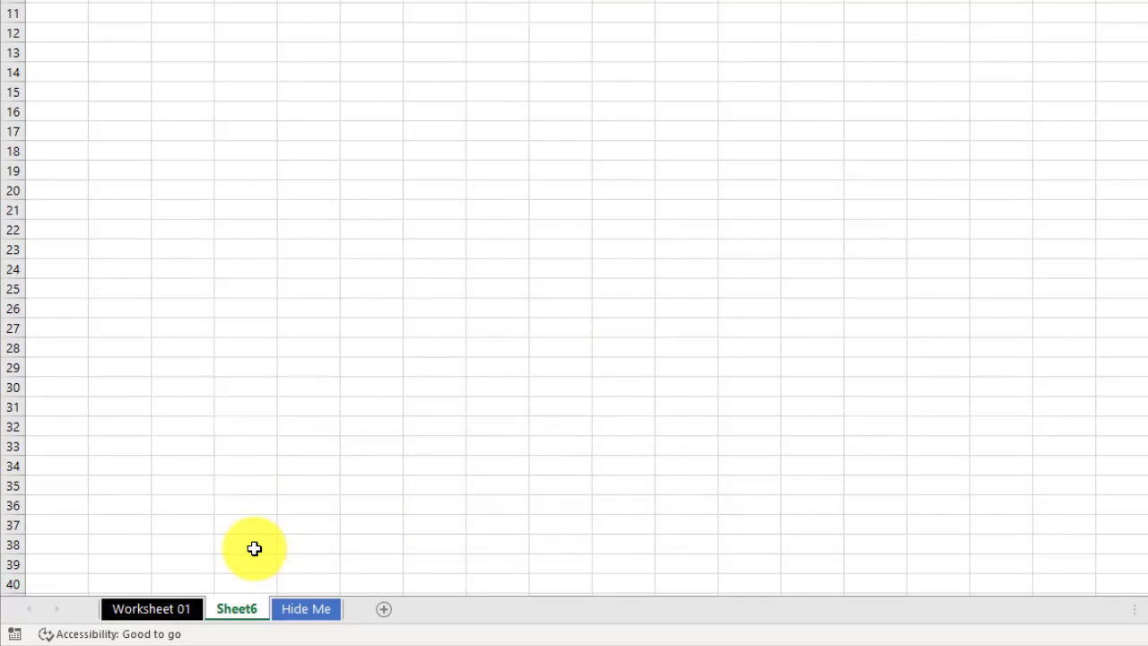
mouse_move(225, 607)
left_mouse_down()
mouse_move(187, 607)
mouse_move(222, 614)
left_mouse_up()
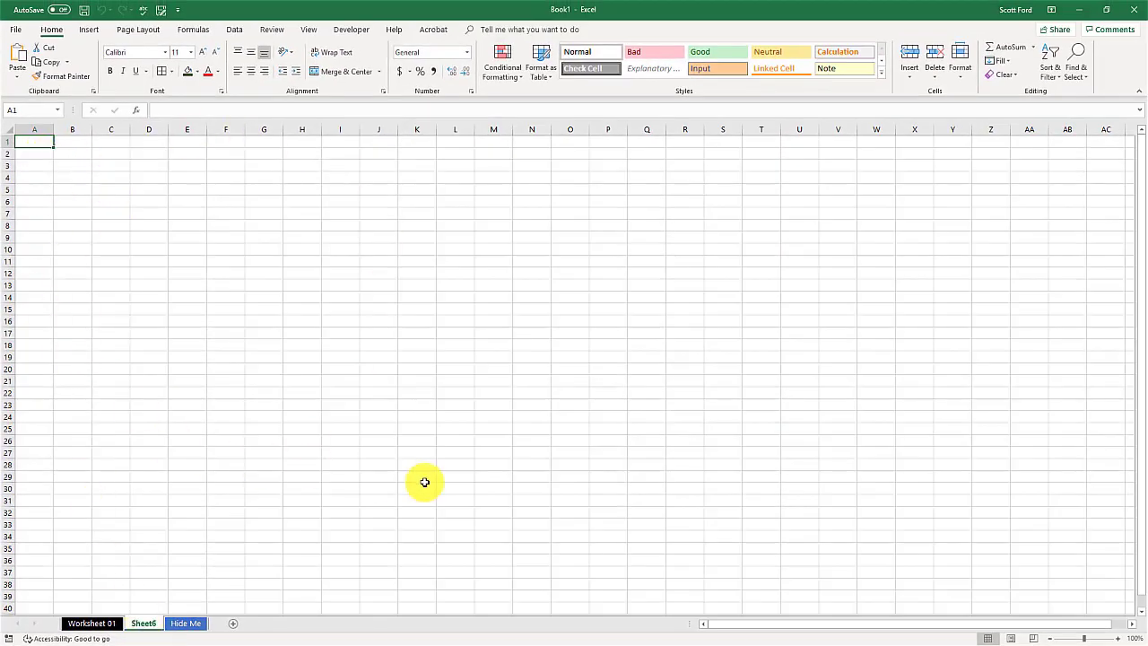
right_click(149, 625)
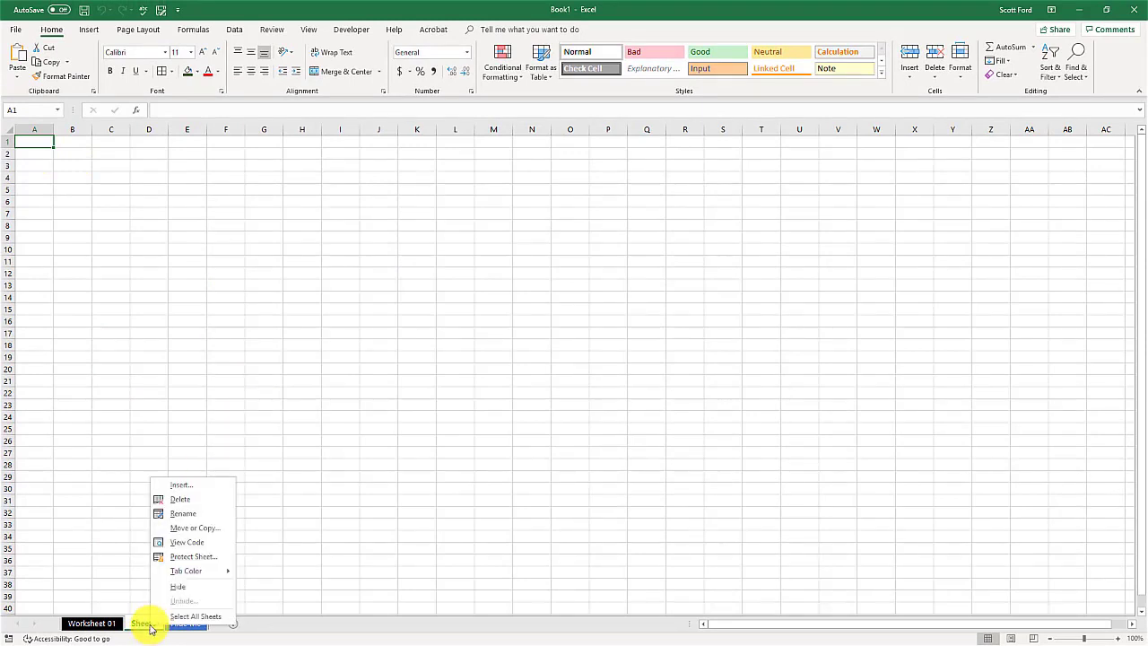
left_click(179, 499)
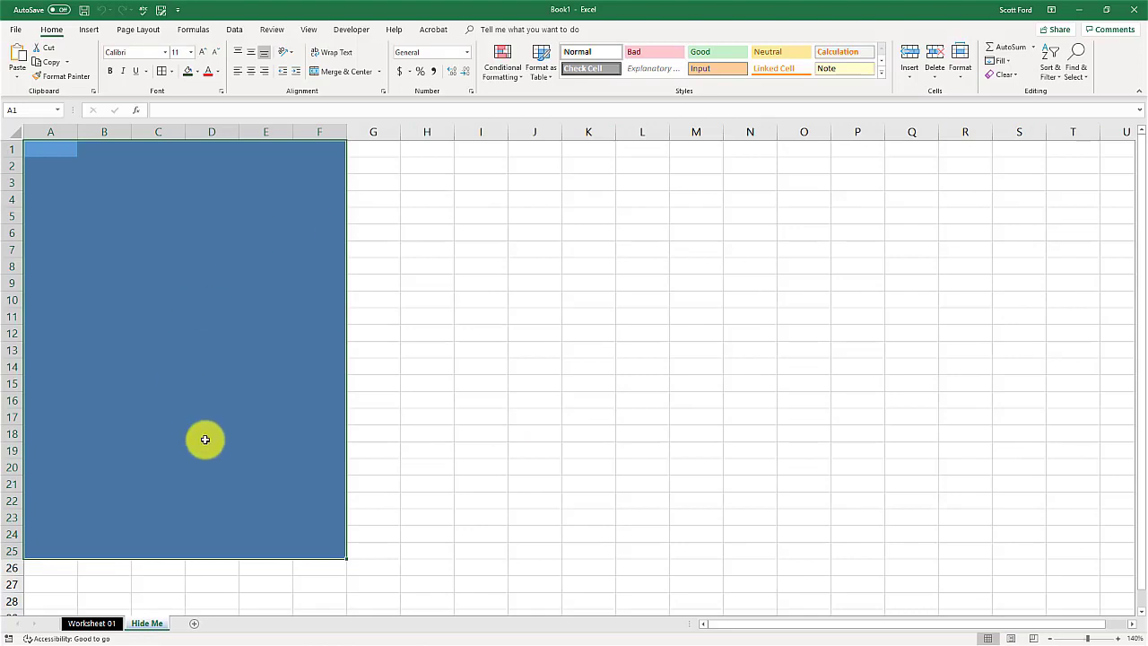